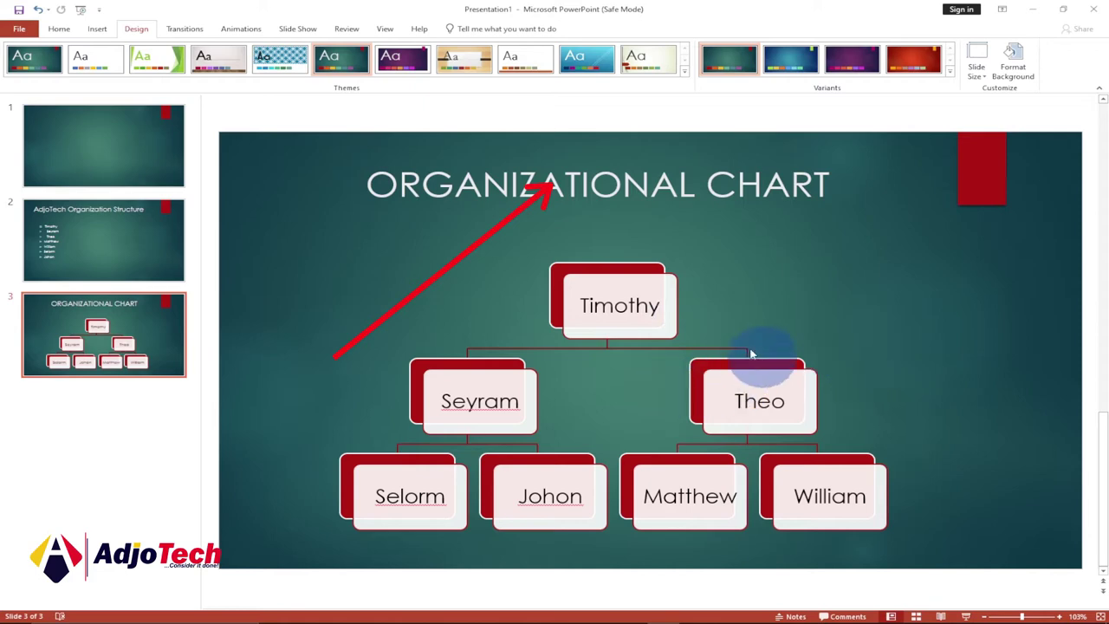
Select slide 3's org chart to show its outline of the seven-person hierarchy.
click(631, 393)
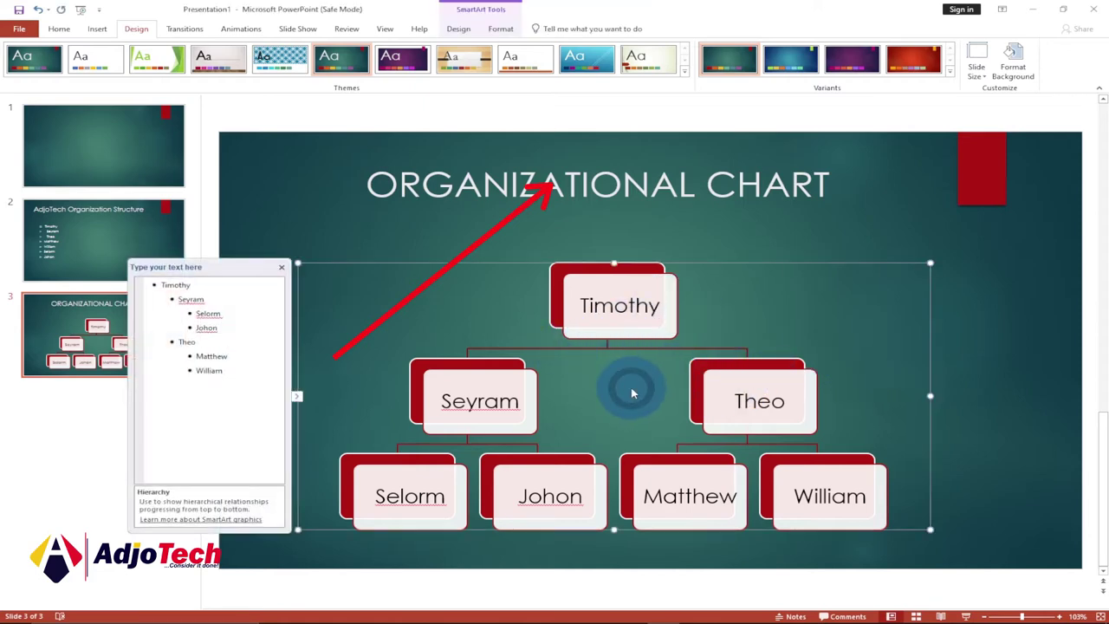
Demote Johon beneath Selorm in the org chart outline, then deselect the chart.
click(225, 330)
click(187, 326)
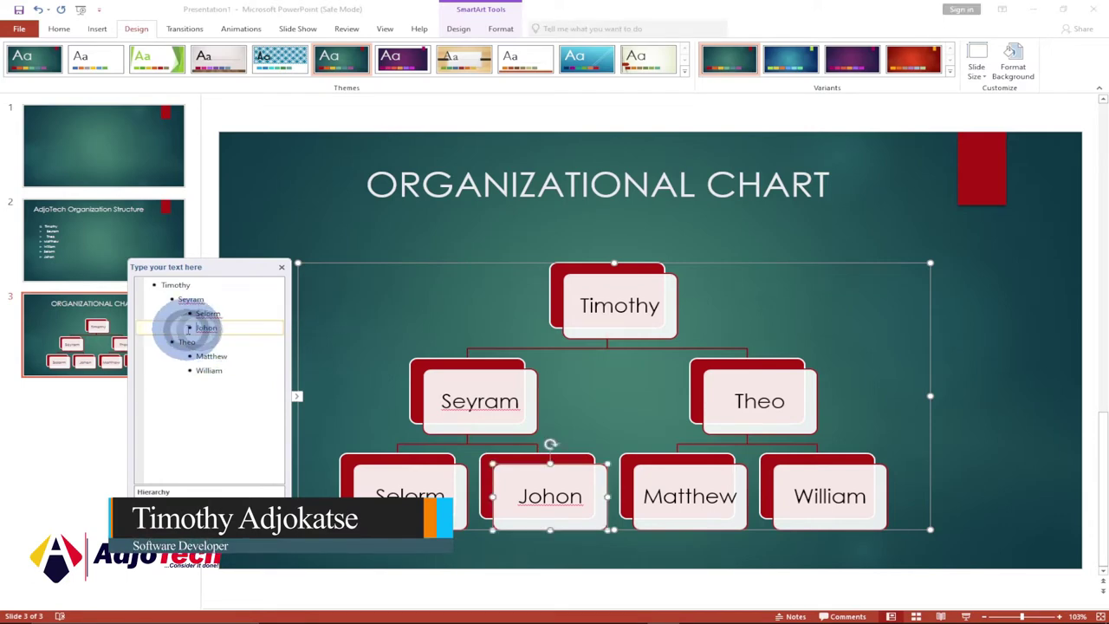
key(Tab)
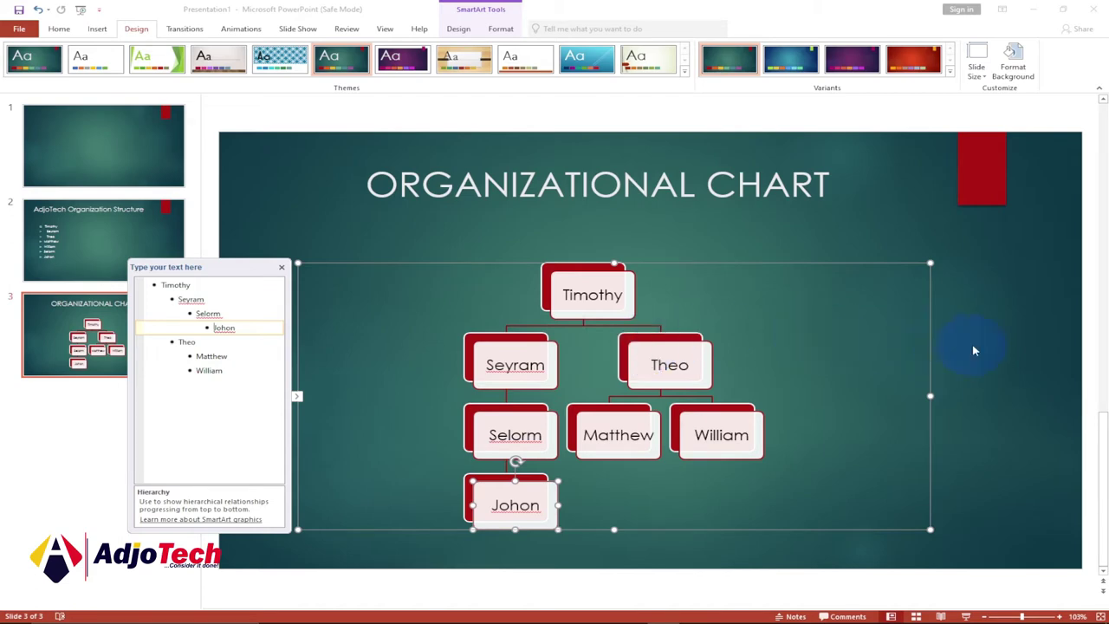
click(993, 349)
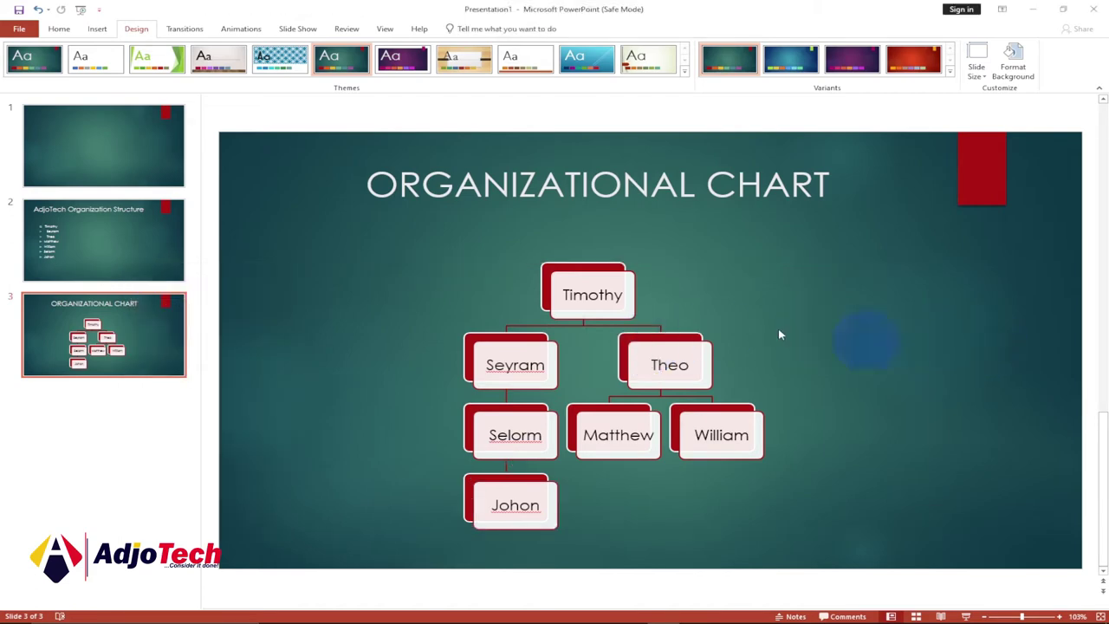
click(97, 224)
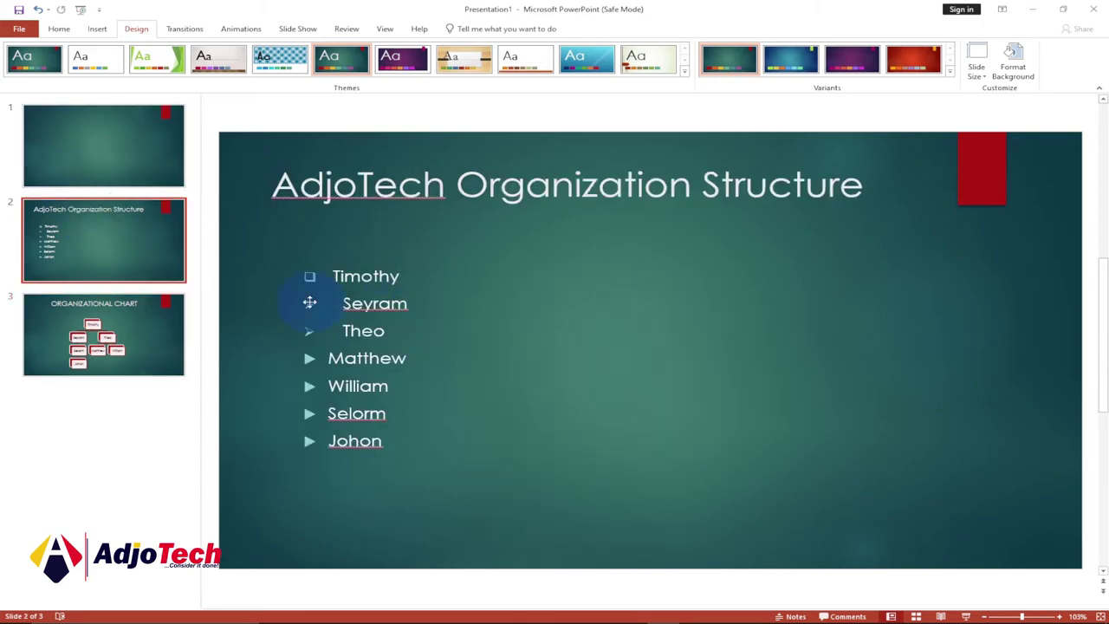
click(336, 302)
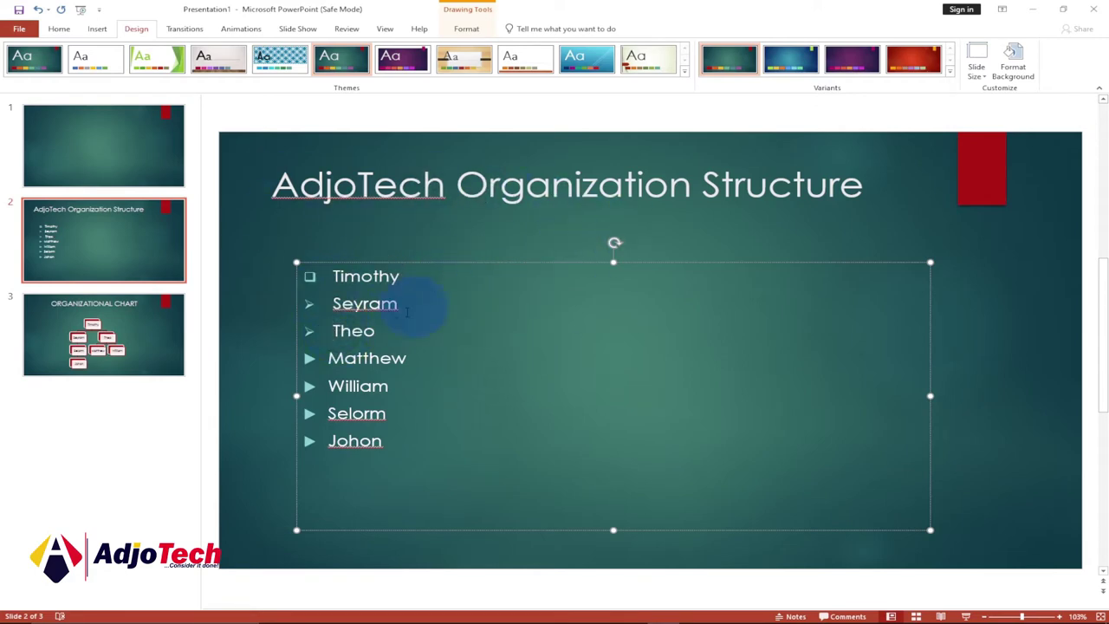
click(97, 420)
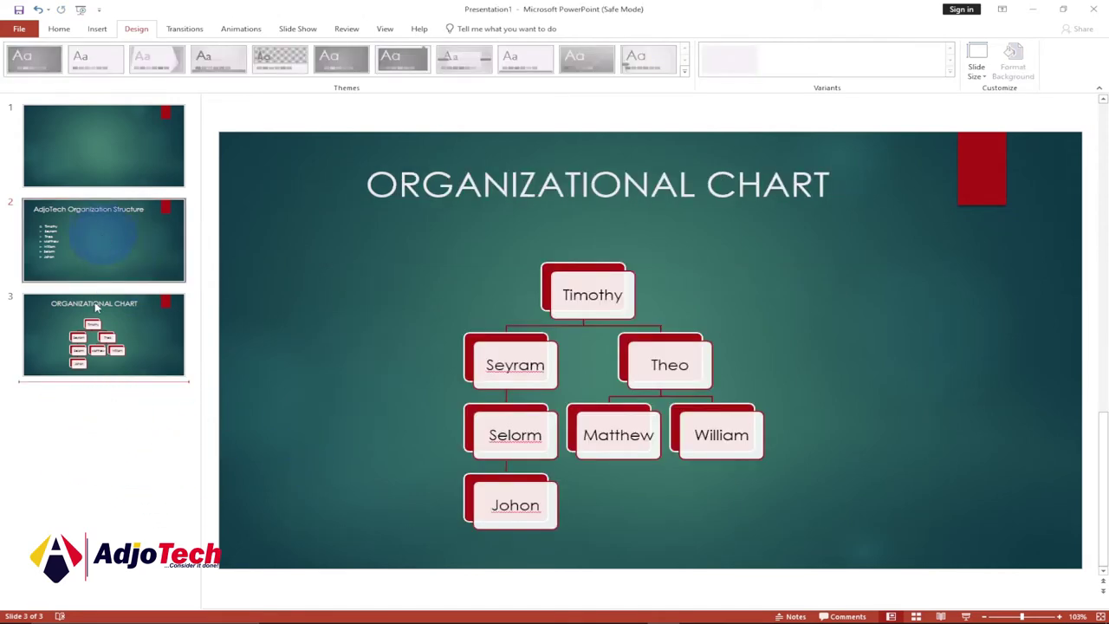
Add a new slide 4 after the organizational chart slide.
right_click(96, 417)
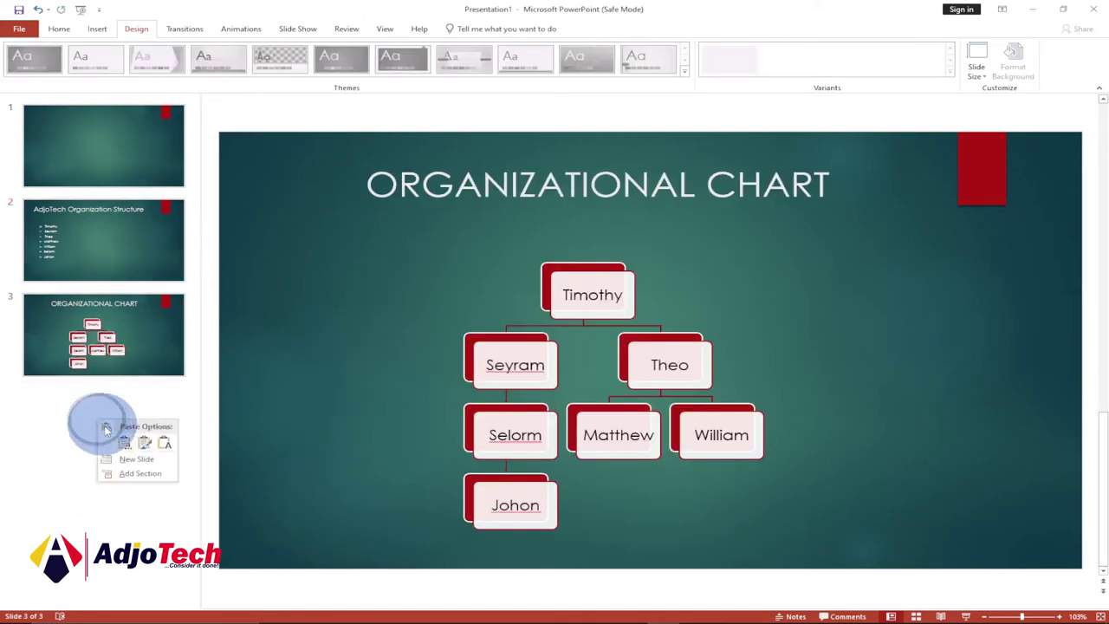
click(134, 464)
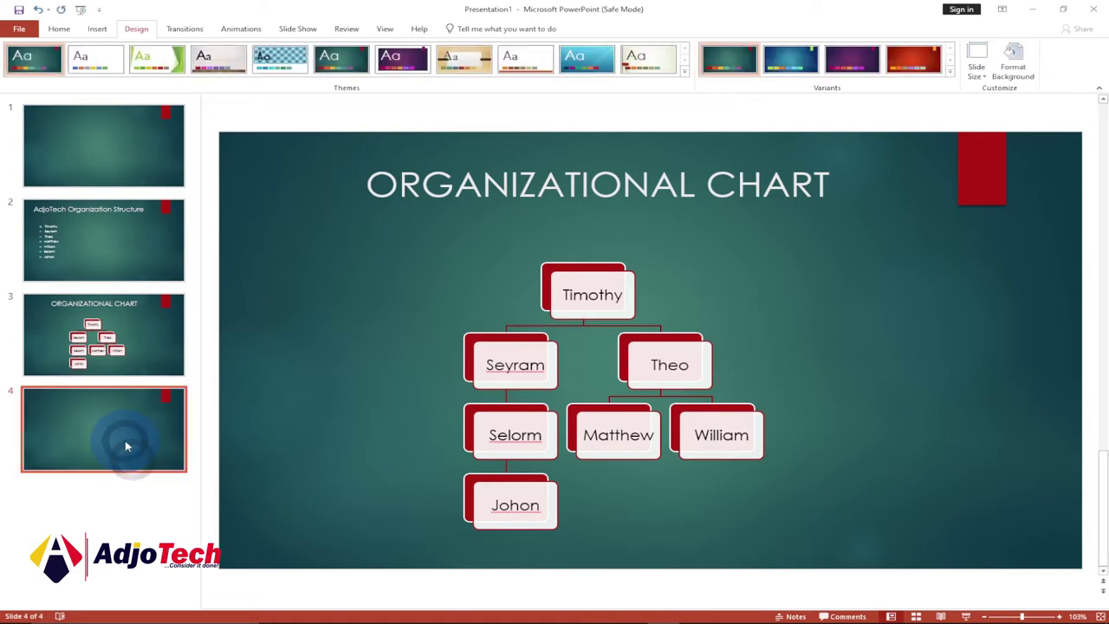
click(125, 440)
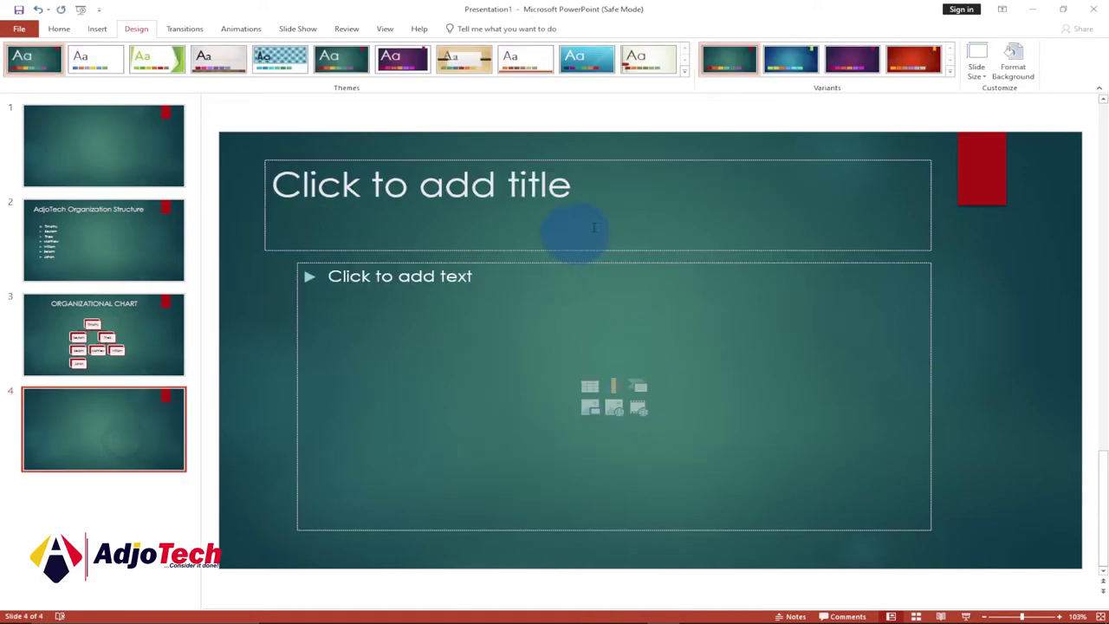
click(616, 211)
Copy the ORGANIZATIONAL CHART title text from slide 3.
click(132, 345)
click(487, 186)
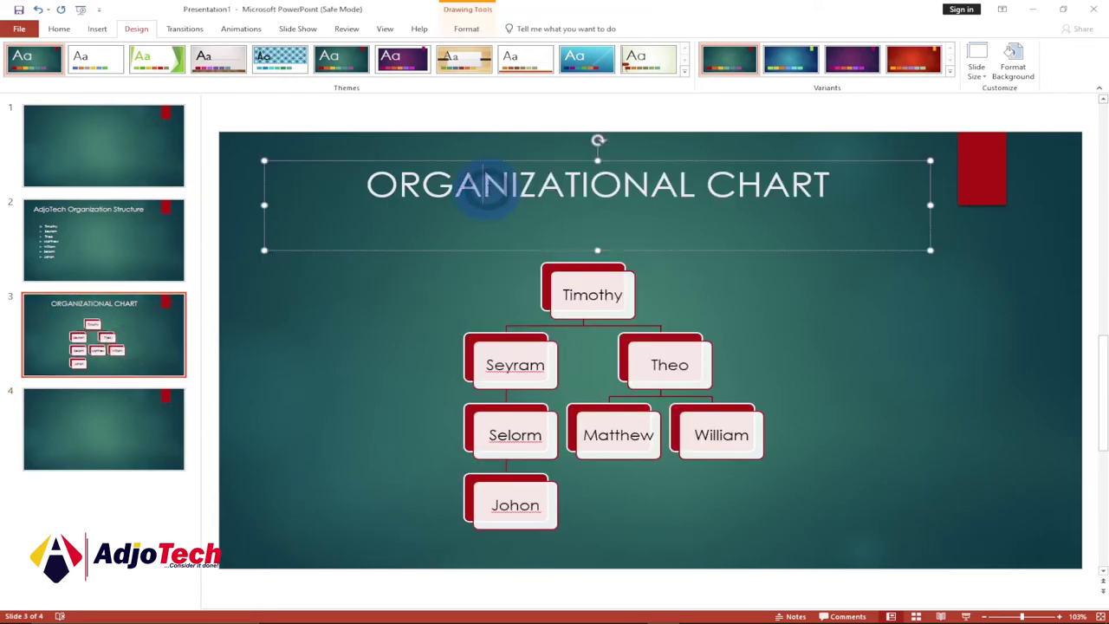
ctrl+click(438, 182)
key(ctrl+c)
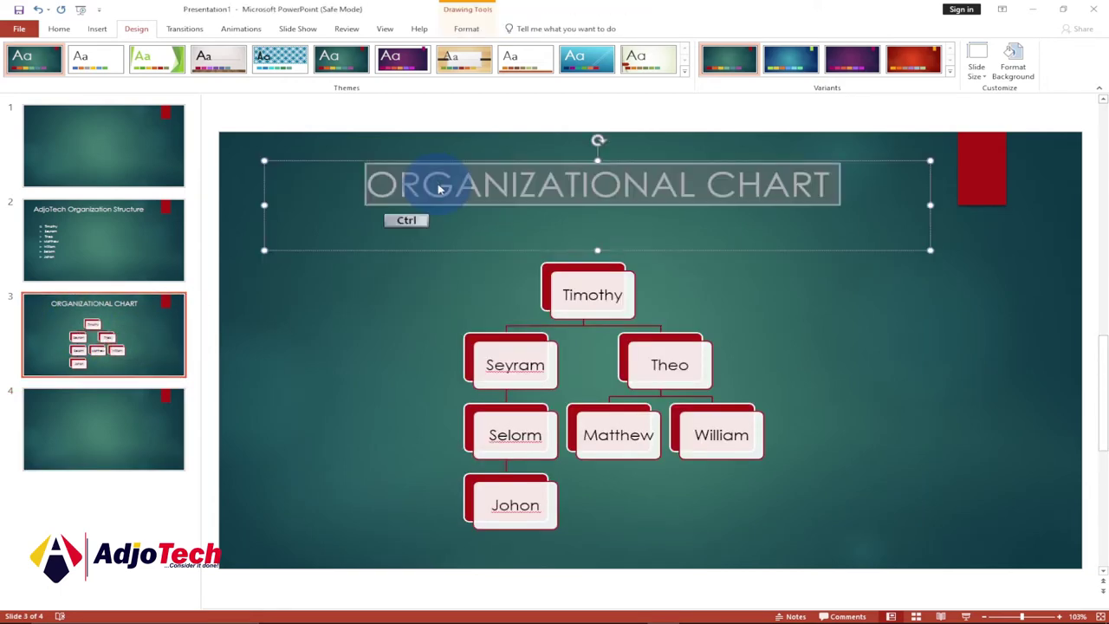
right_click(576, 180)
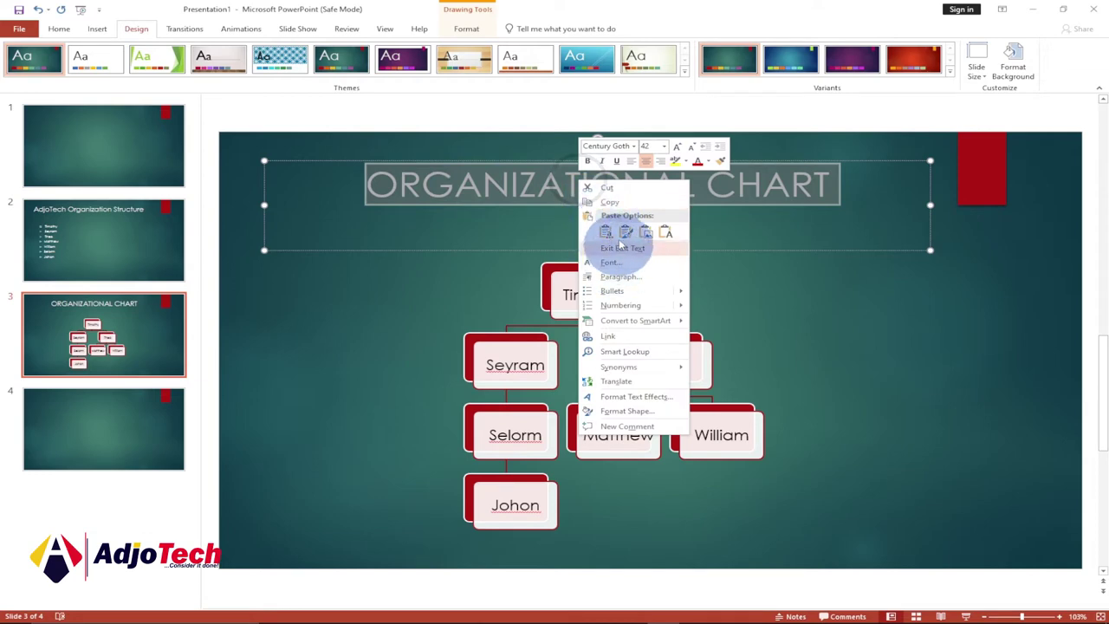
click(625, 204)
click(117, 394)
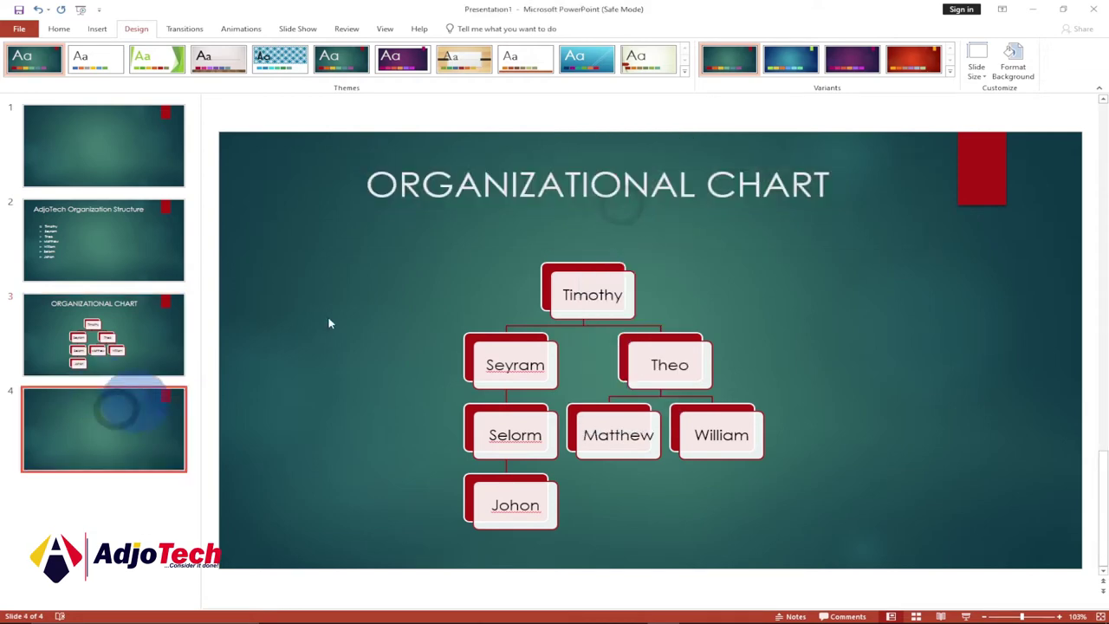
Paste ORGANIZATIONAL CHART as slide 4's centred title, then return to slide 2.
click(607, 206)
right_click(606, 206)
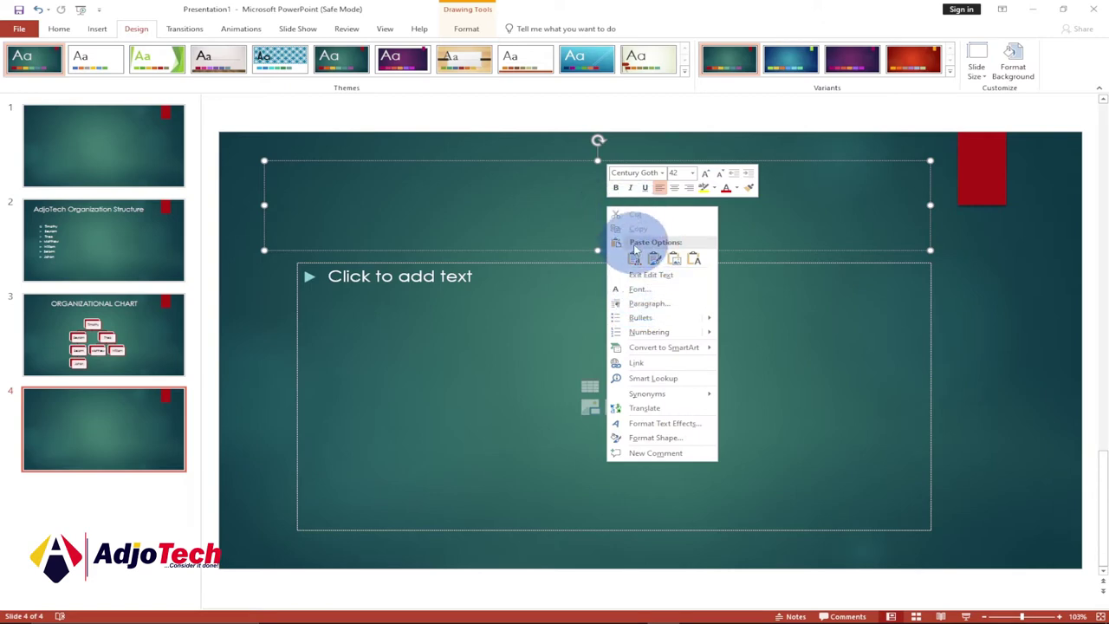
click(634, 258)
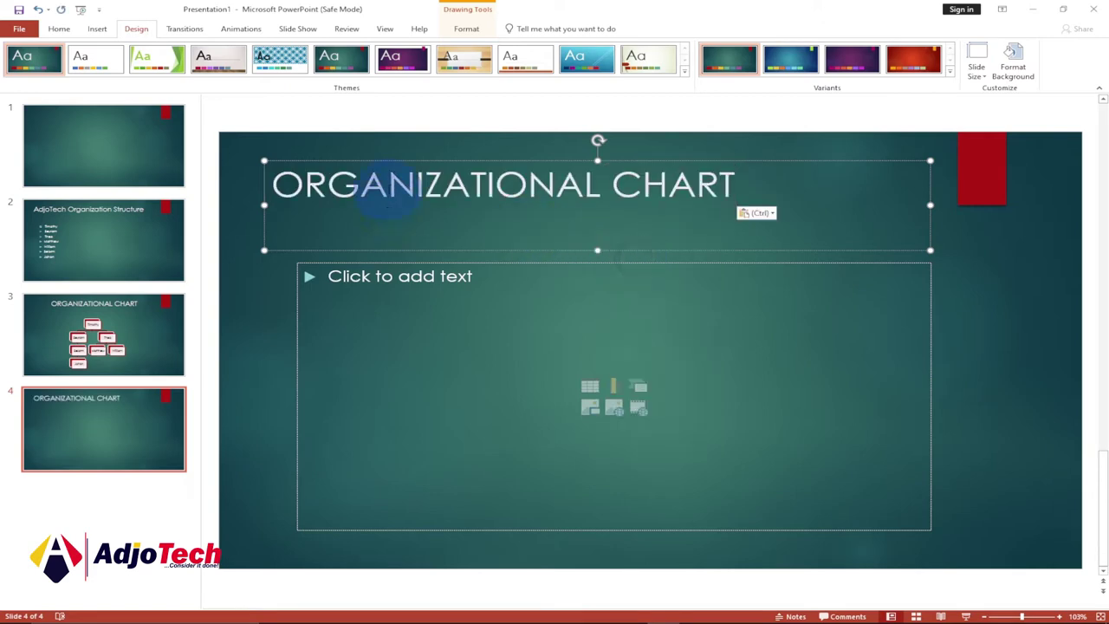
click(59, 28)
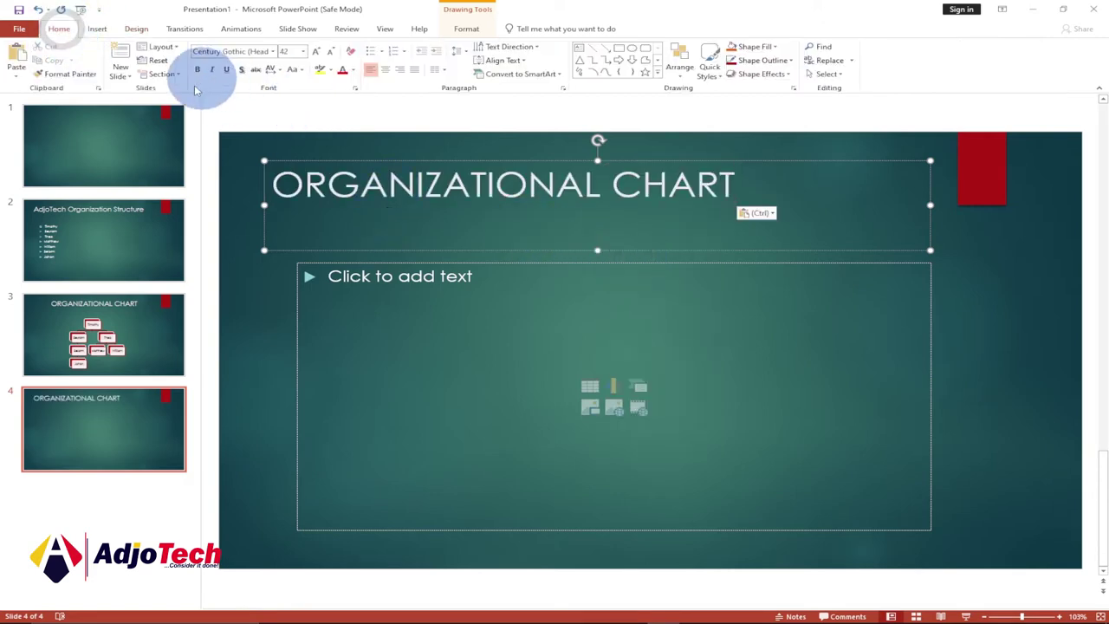
click(385, 75)
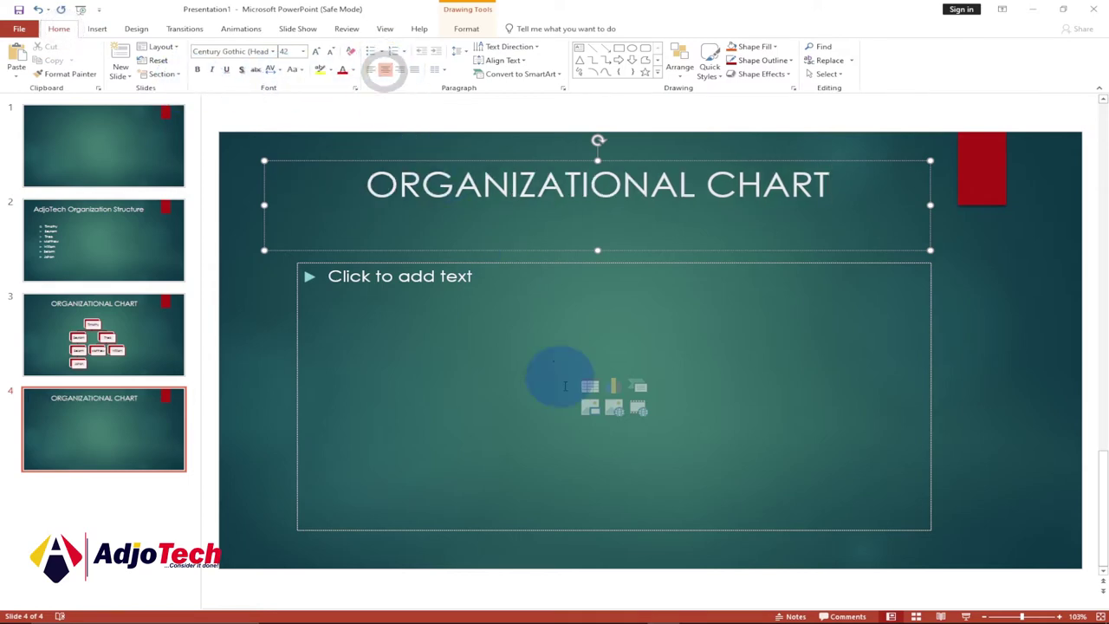
click(542, 345)
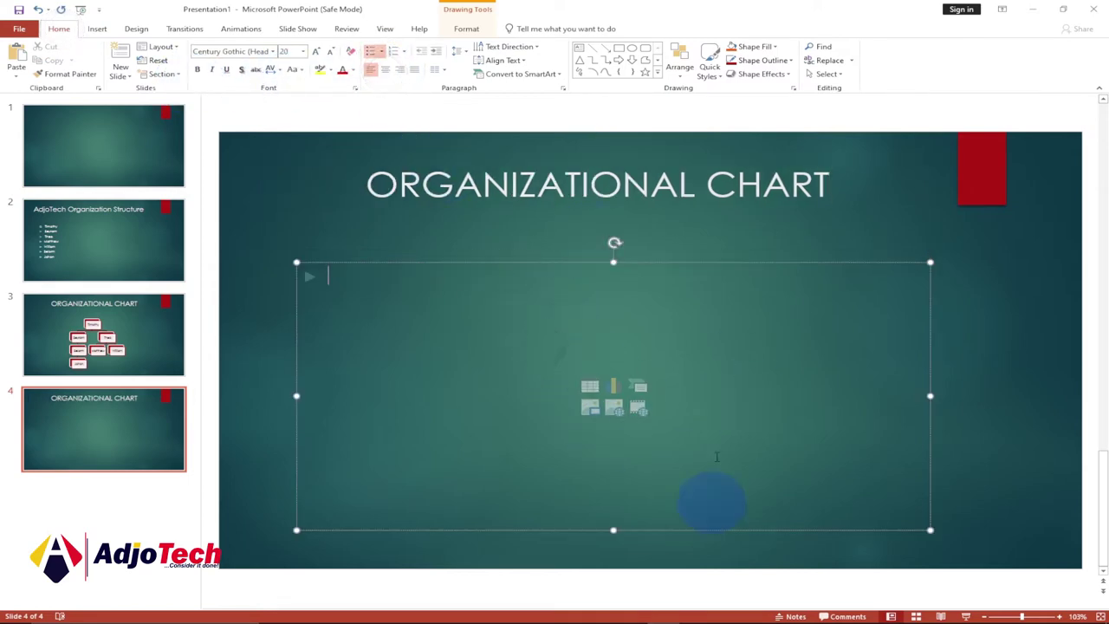
click(95, 244)
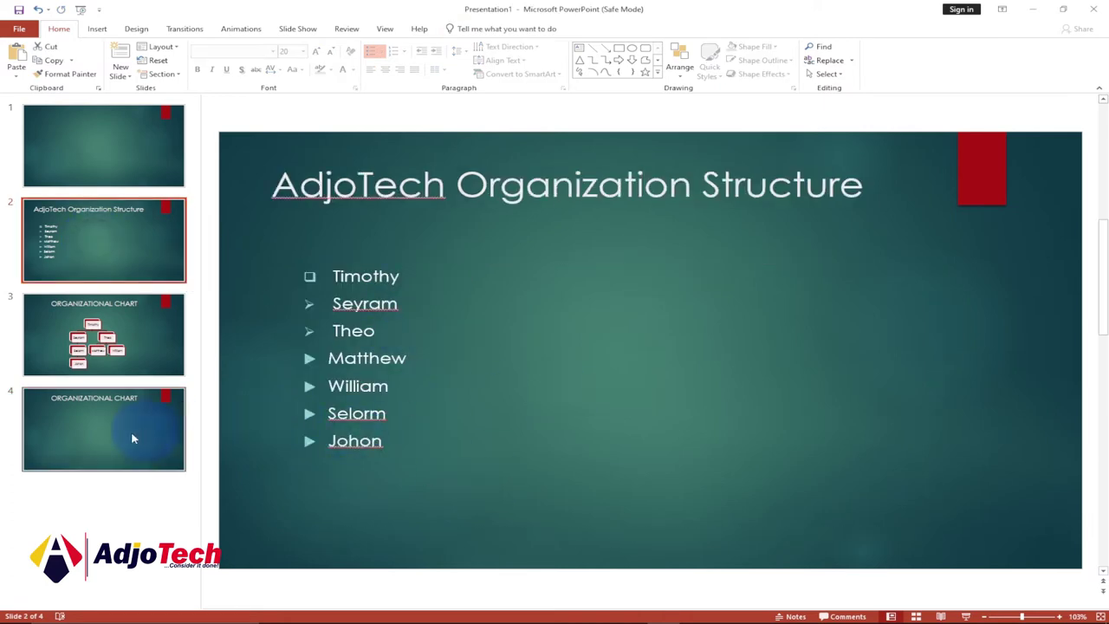
Copy all team-name bullets from slide 2 and place the caret in slide 4's content area.
click(92, 433)
click(88, 251)
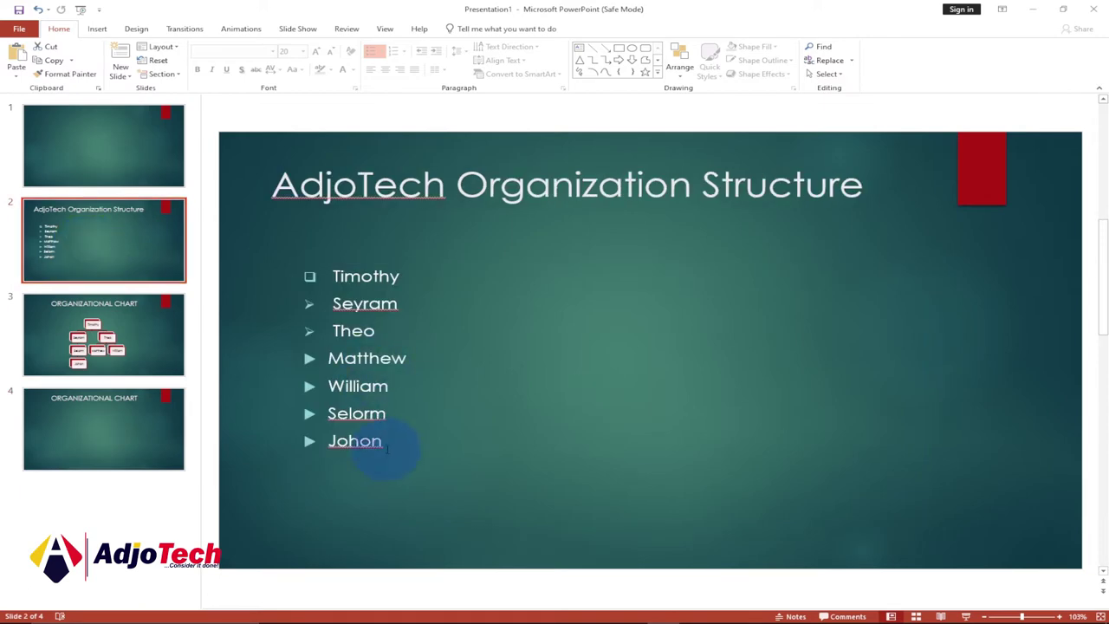
drag(387, 448, 347, 278)
right_click(348, 278)
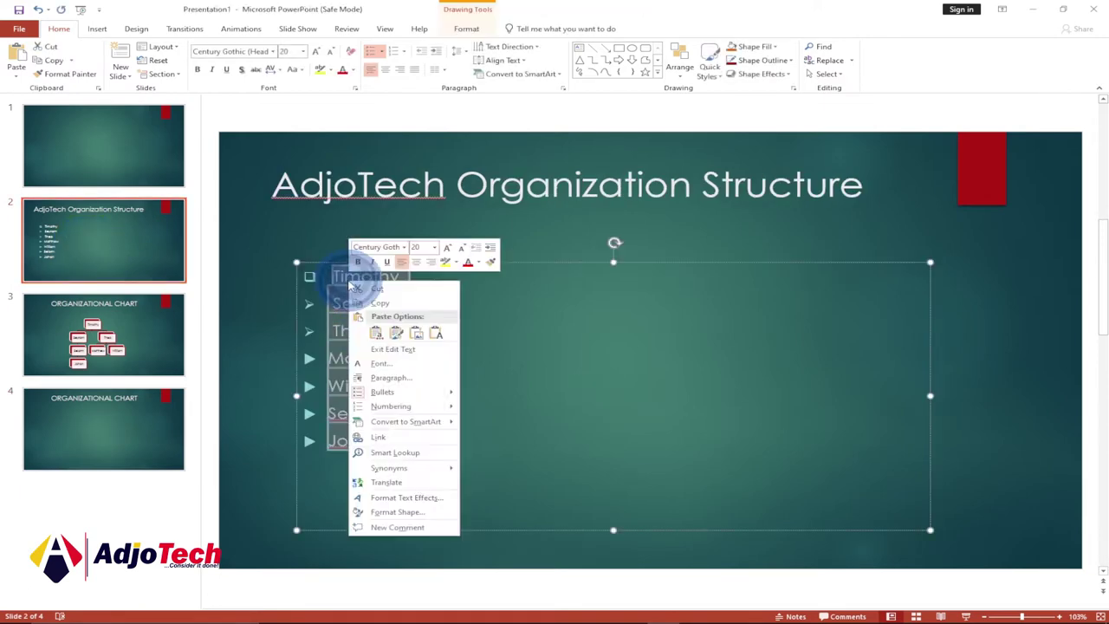
click(389, 310)
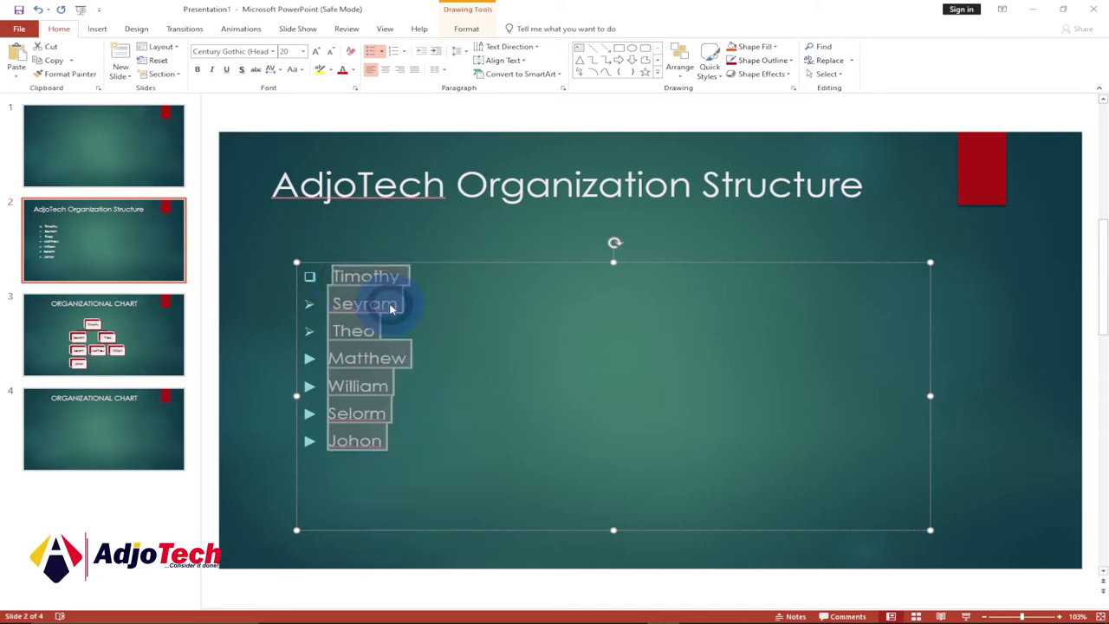
click(97, 442)
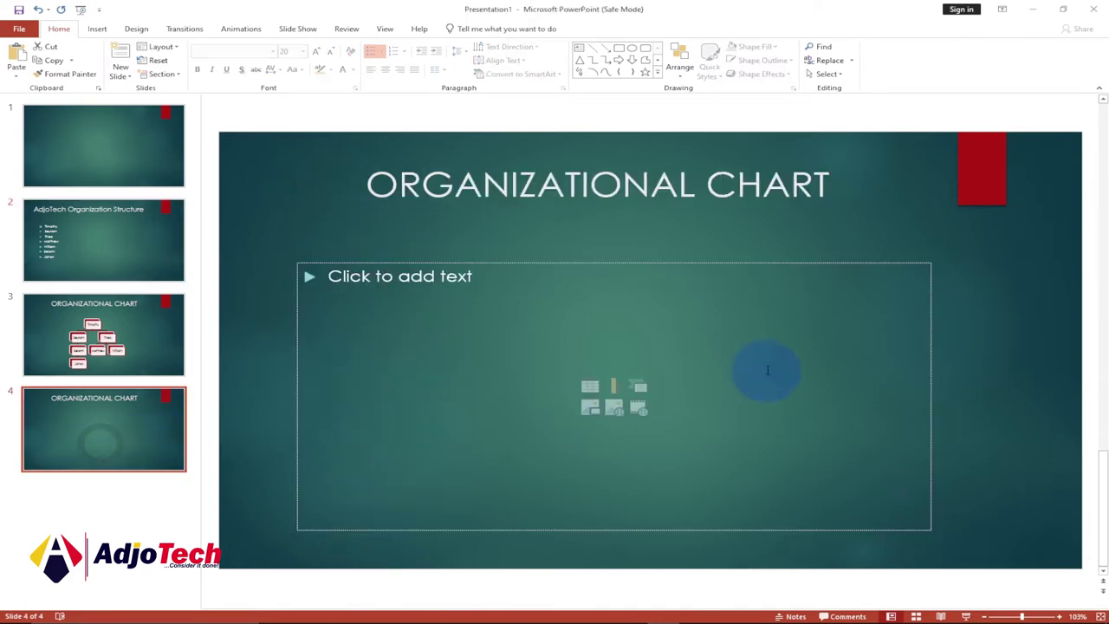
click(635, 338)
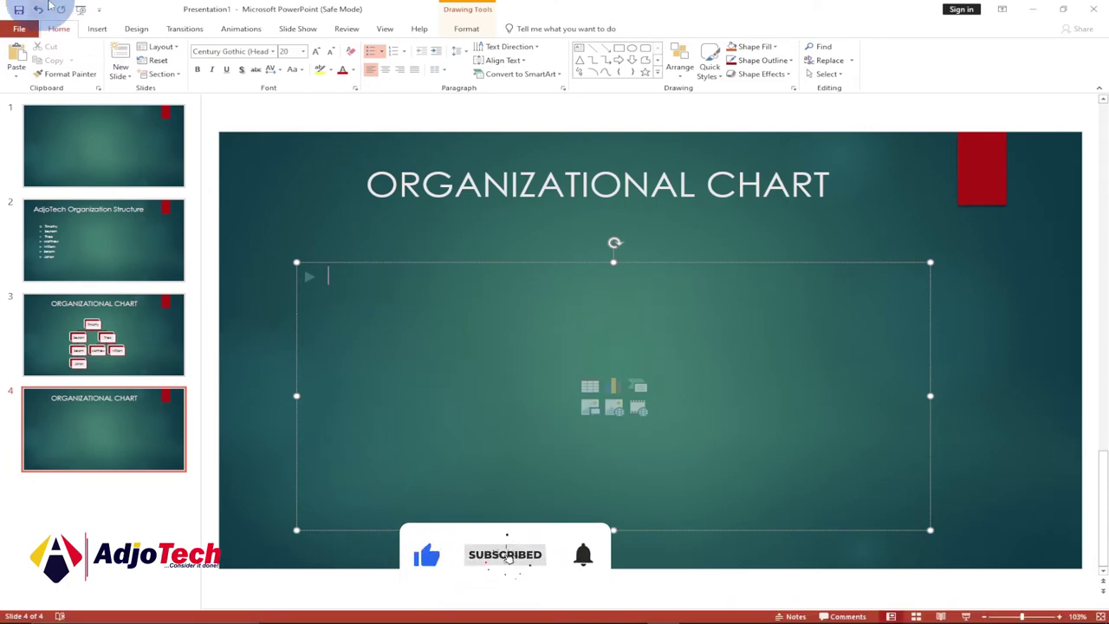
click(97, 29)
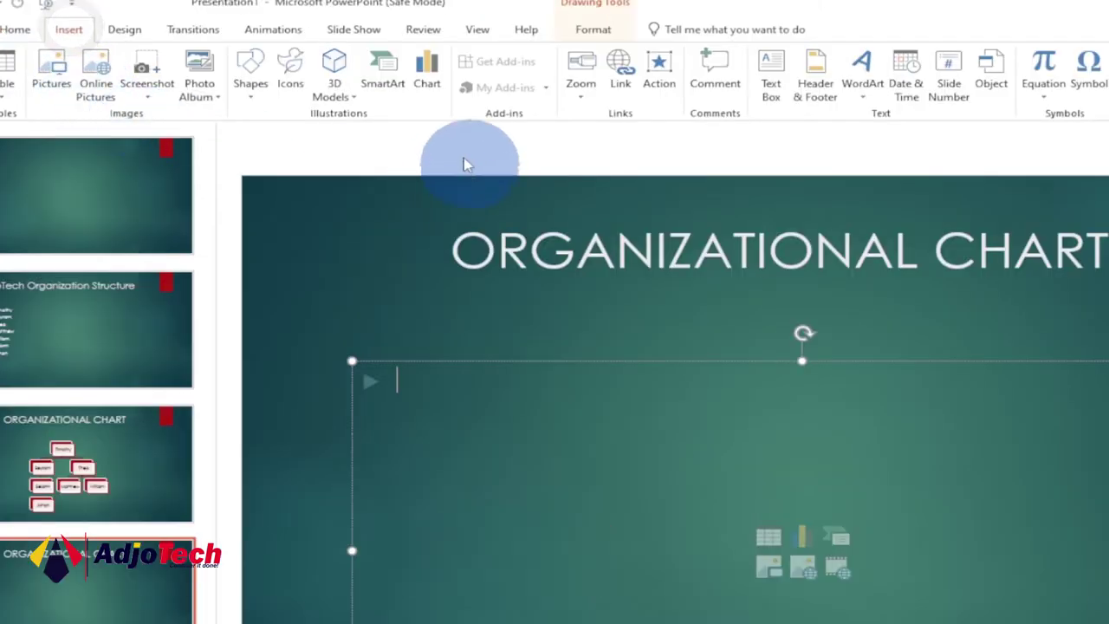
Insert a Hierarchy > Organization Chart SmartArt graphic on slide 4.
click(388, 88)
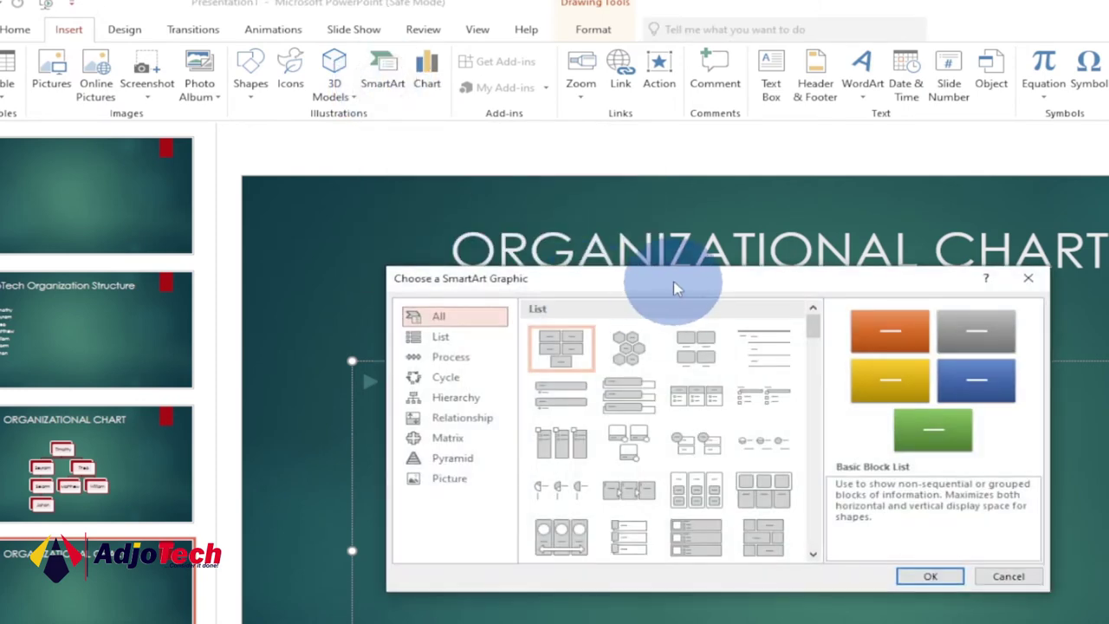
drag(667, 286, 814, 274)
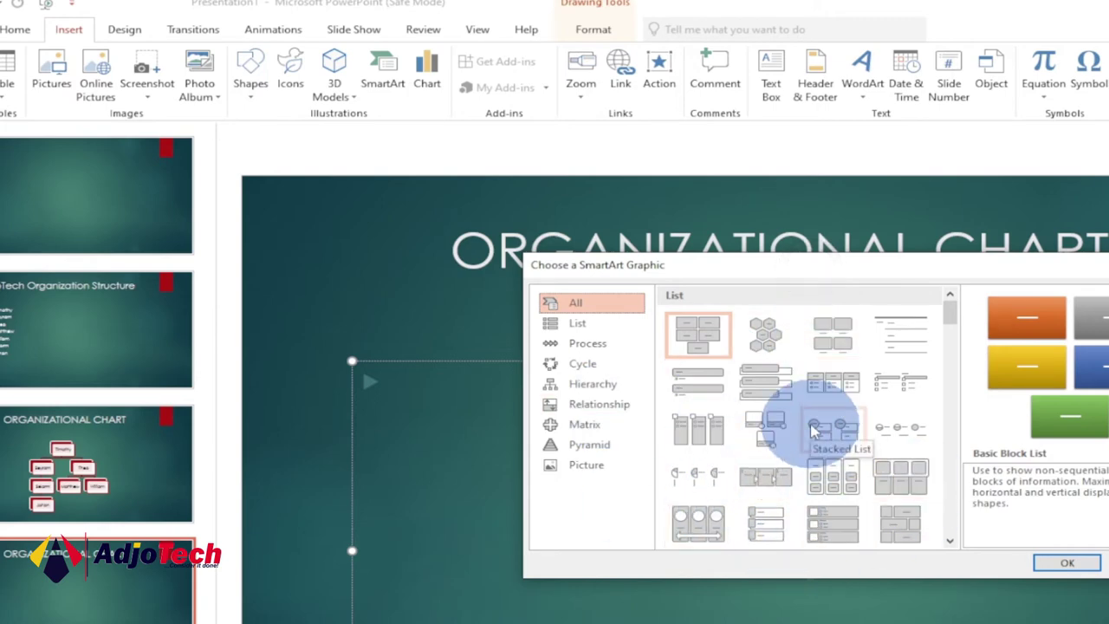
click(595, 386)
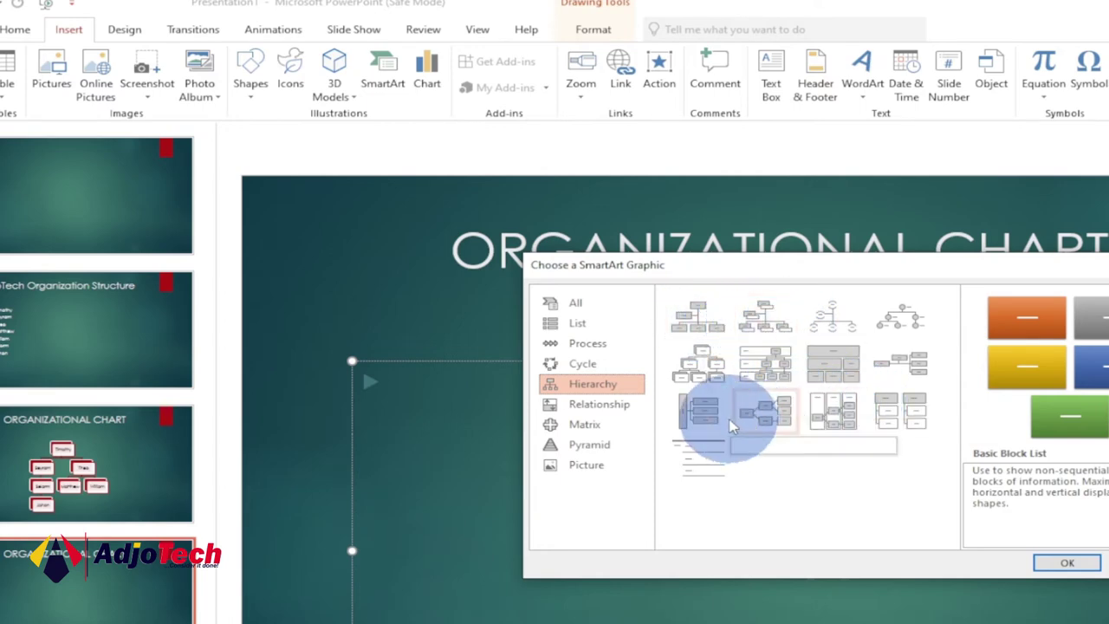
click(710, 325)
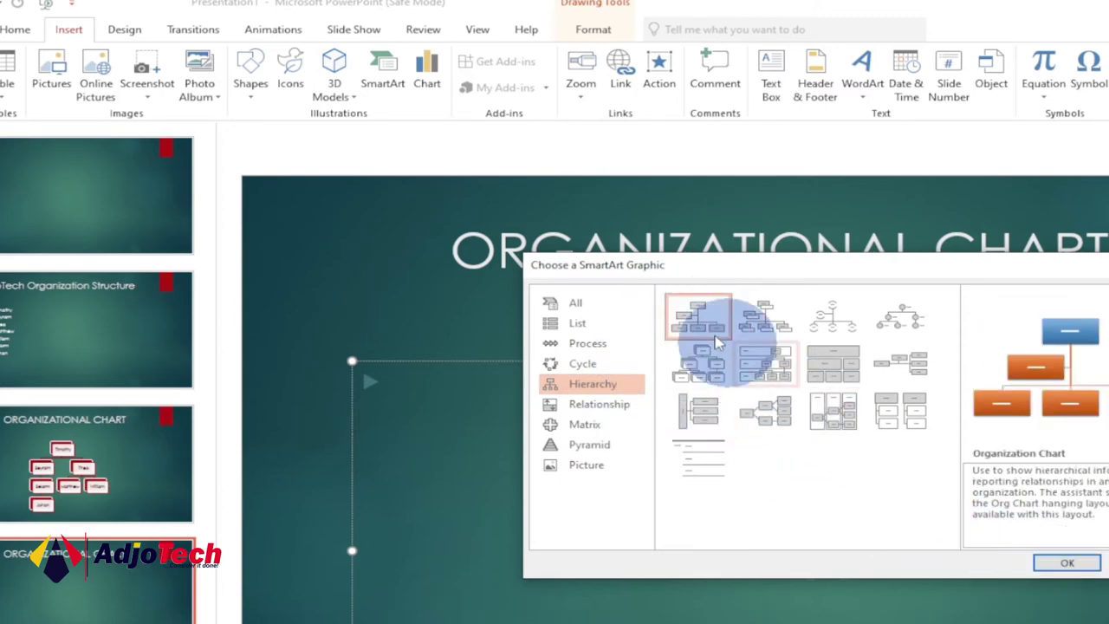
click(1065, 564)
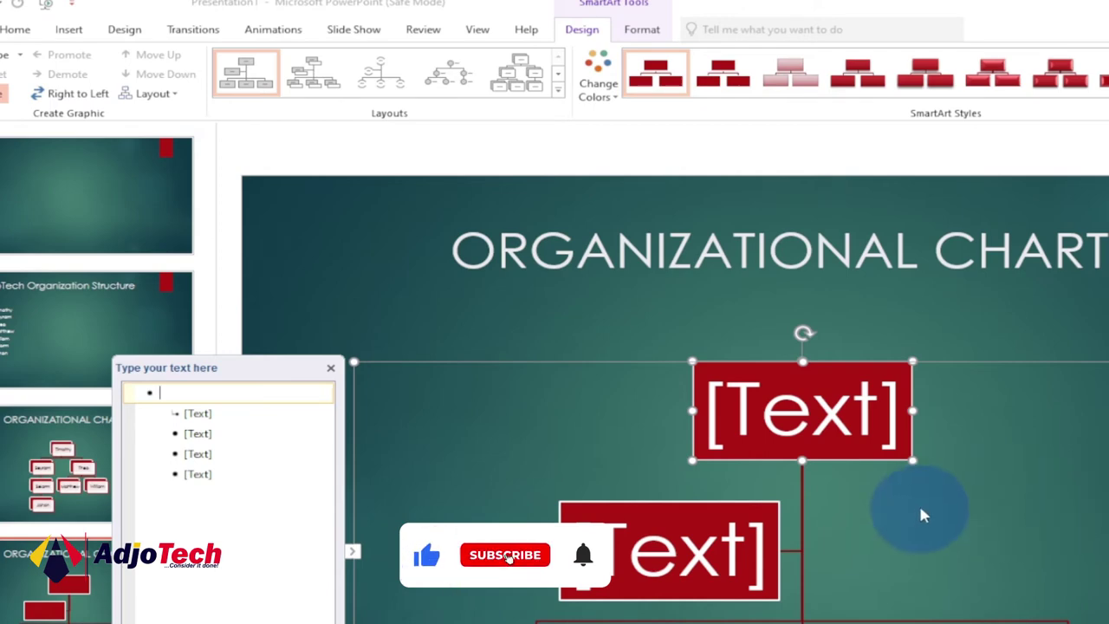
Check slide 2's name list, then reopen the text outline of slide 4's org chart.
click(443, 312)
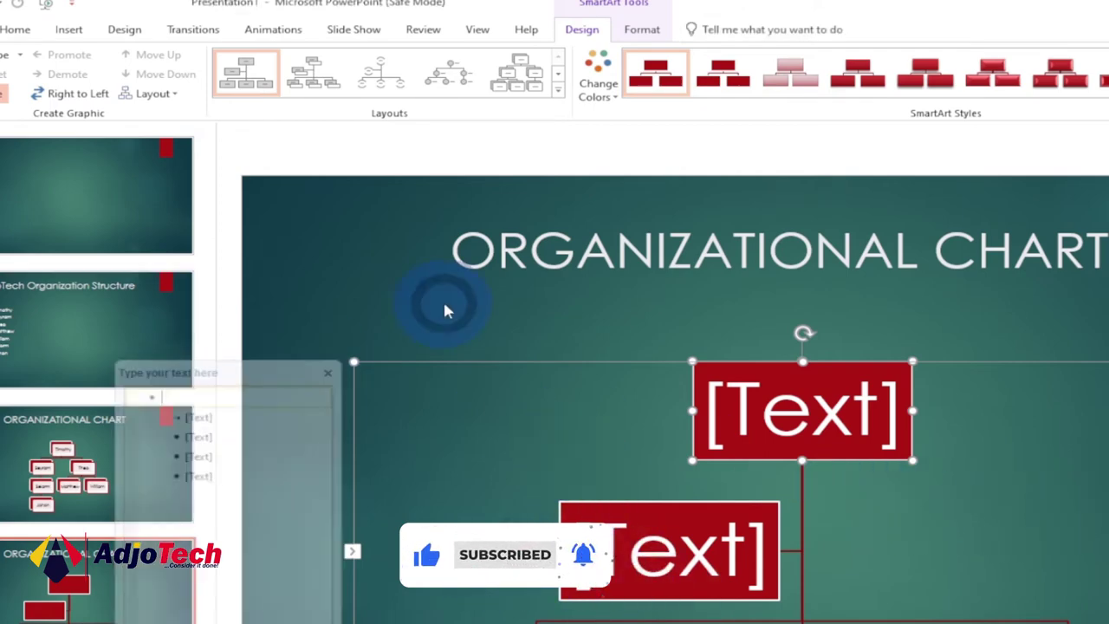
click(44, 338)
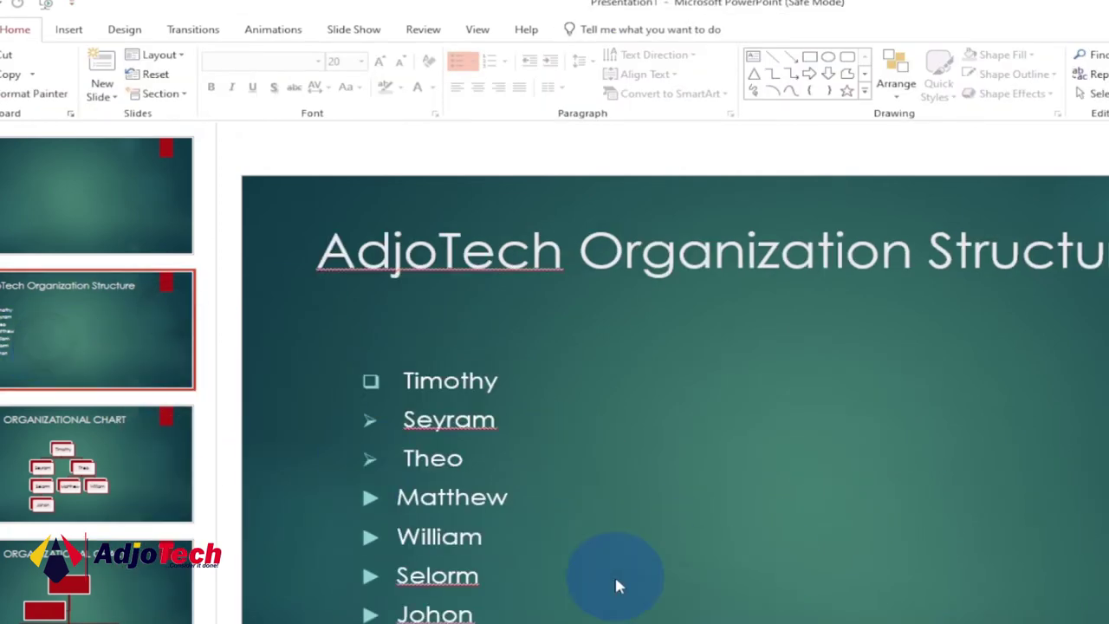
click(87, 598)
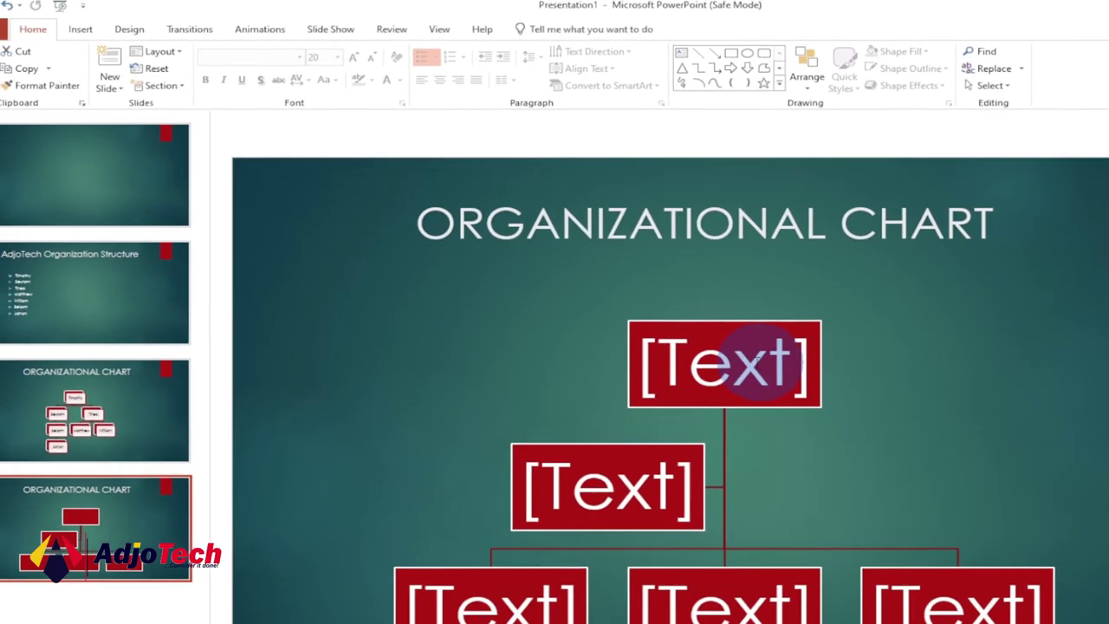
click(764, 364)
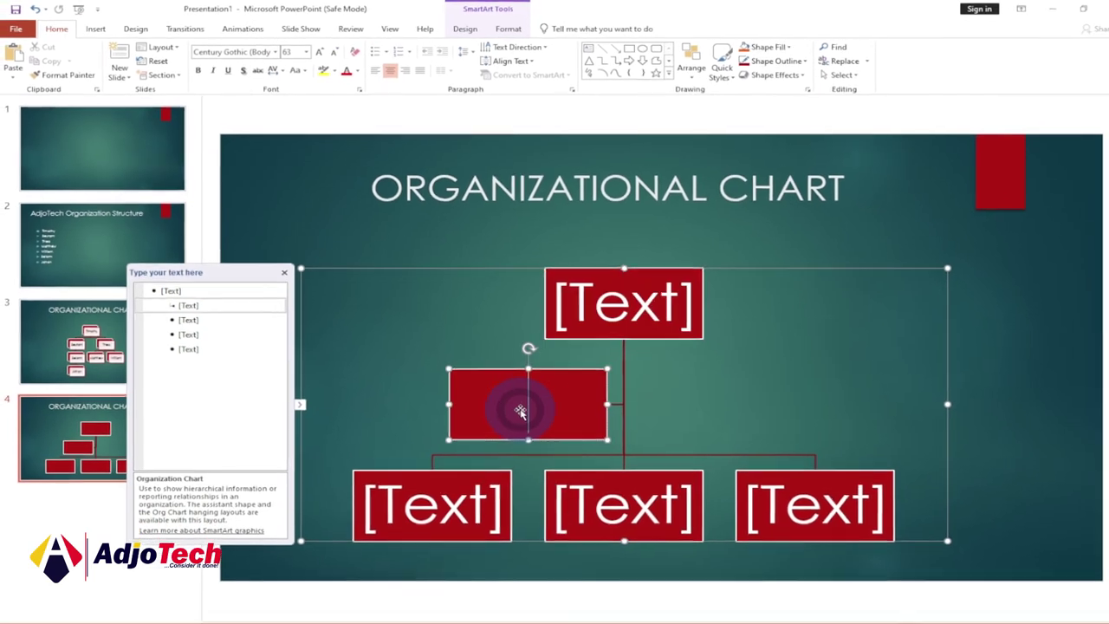
click(520, 411)
click(556, 244)
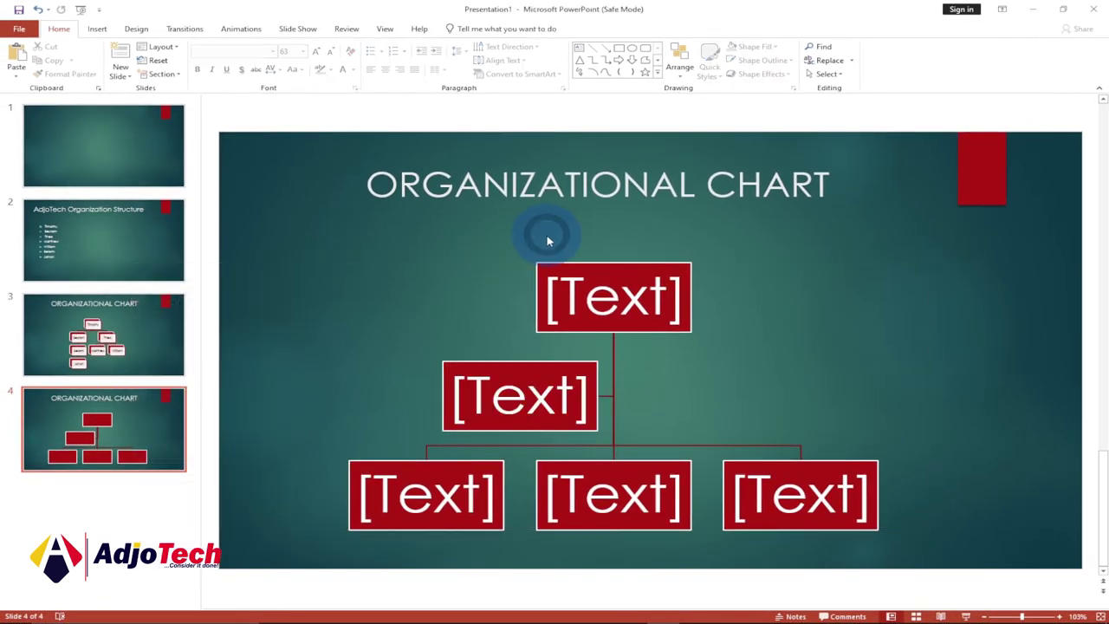
click(712, 382)
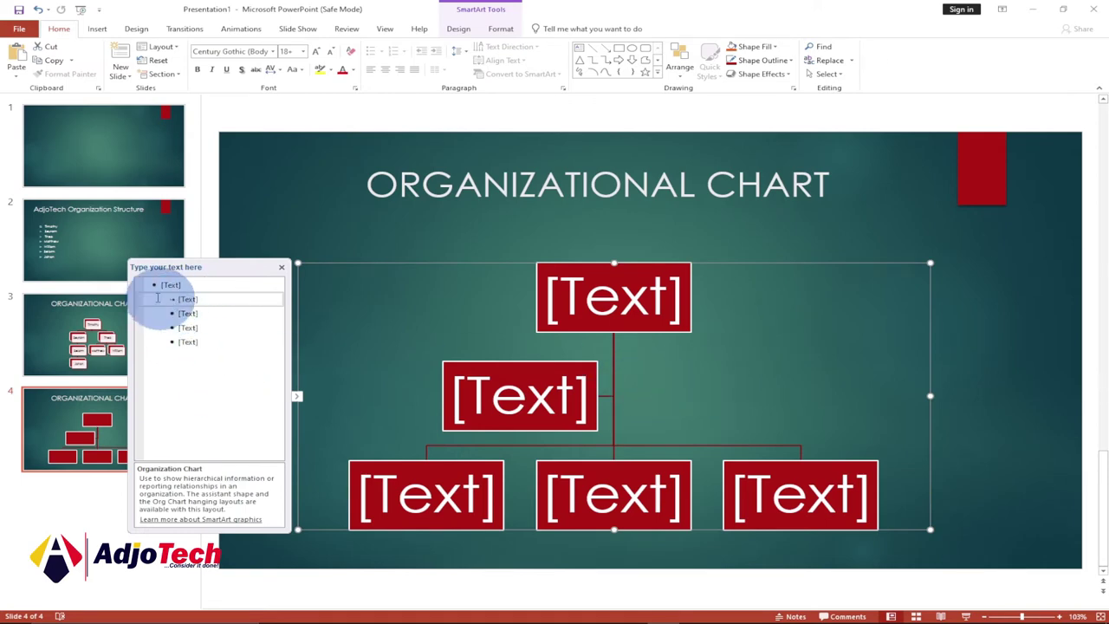
Select all placeholder entries and paste the copied names as text only.
click(217, 361)
click(163, 289)
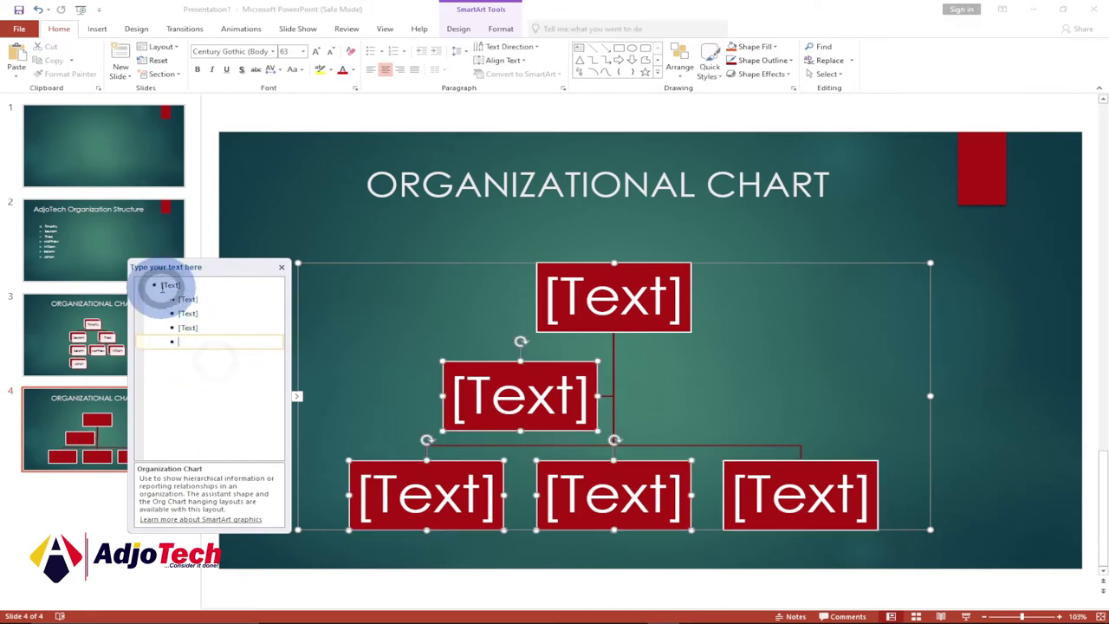
click(209, 351)
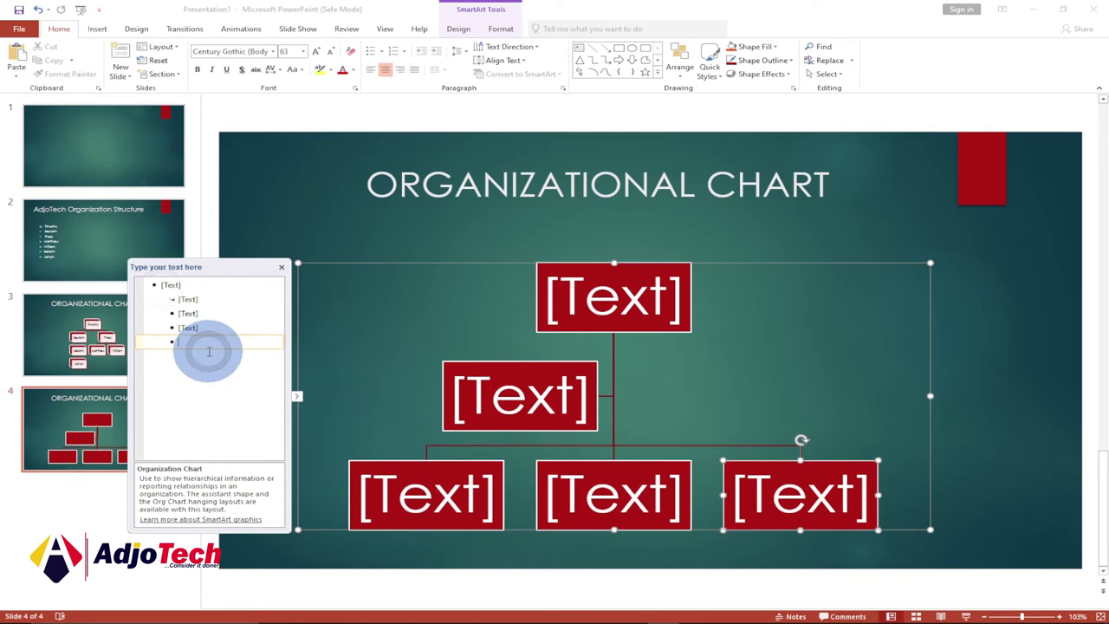
key(ctrl+a)
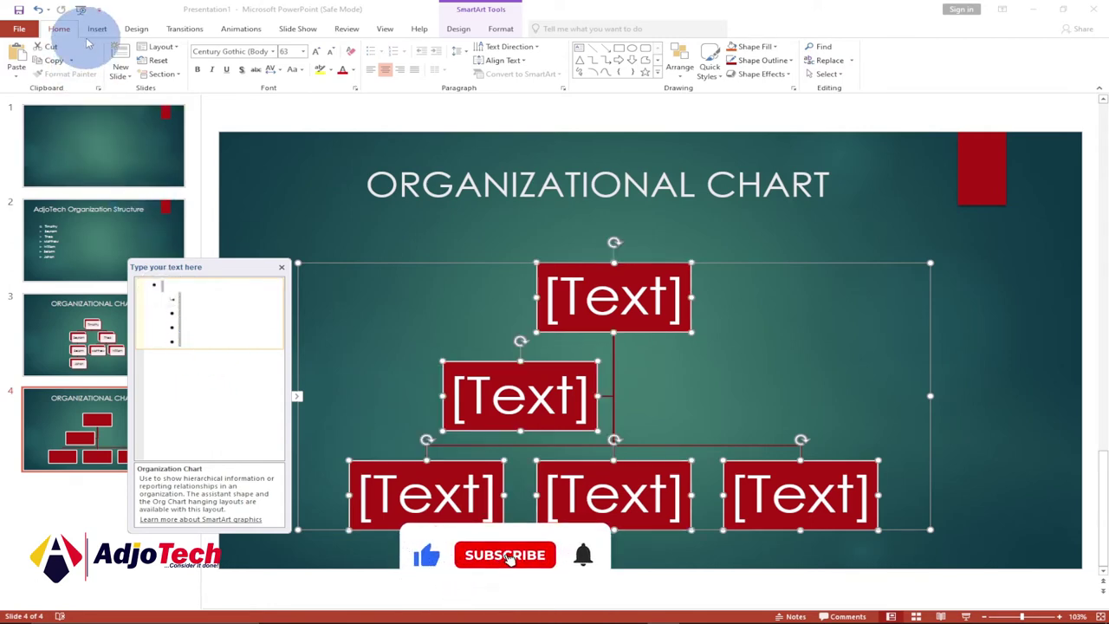
click(15, 76)
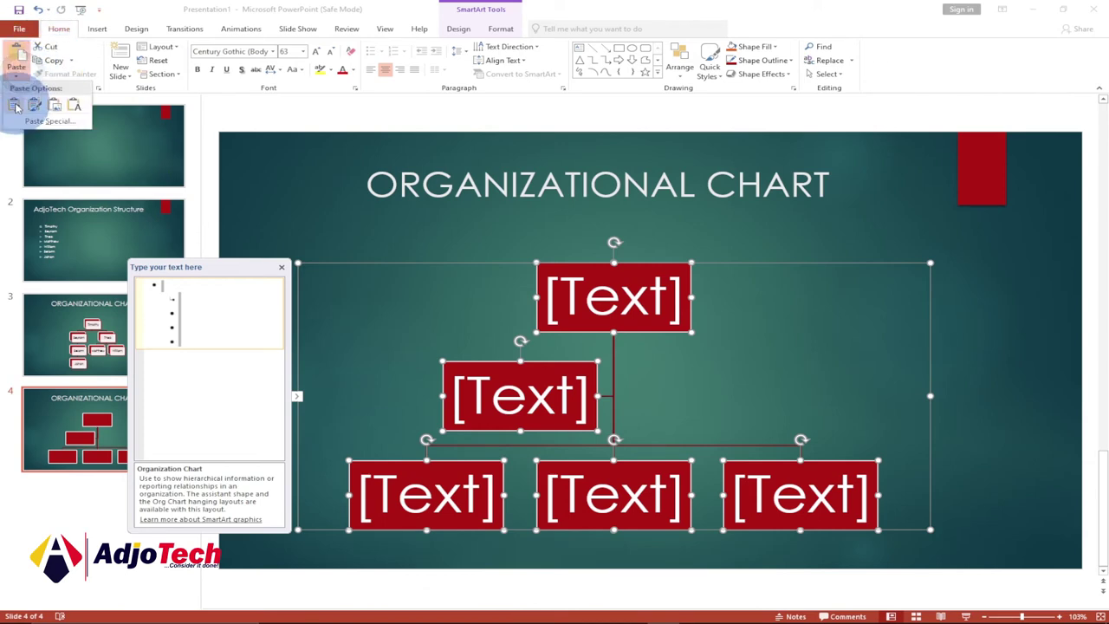
click(20, 107)
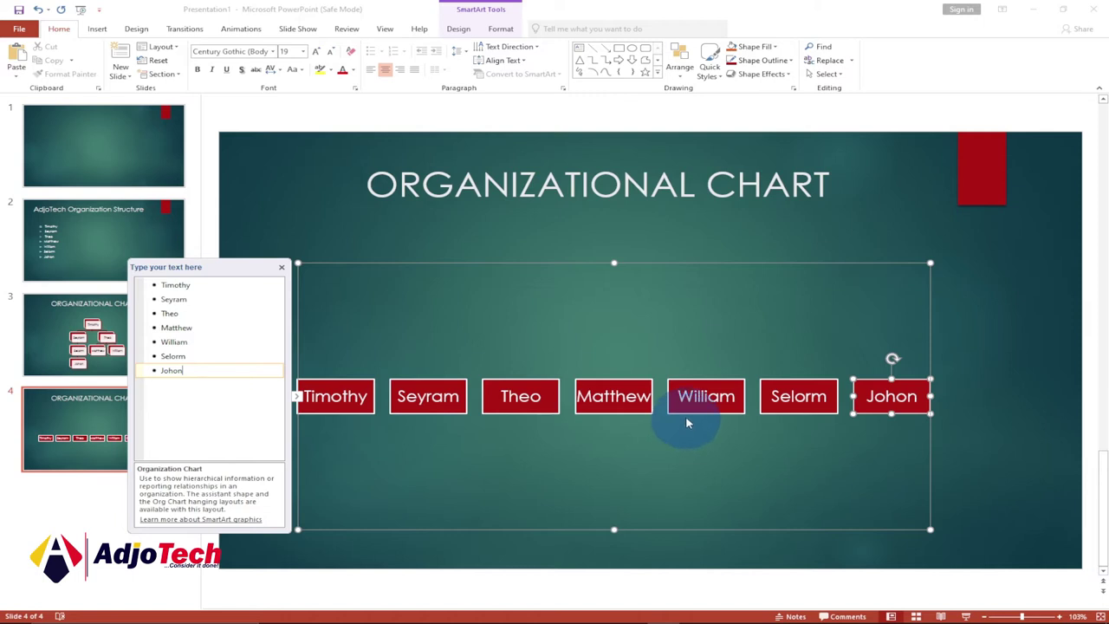
Demote the second and third names beneath the first in the outline.
click(161, 285)
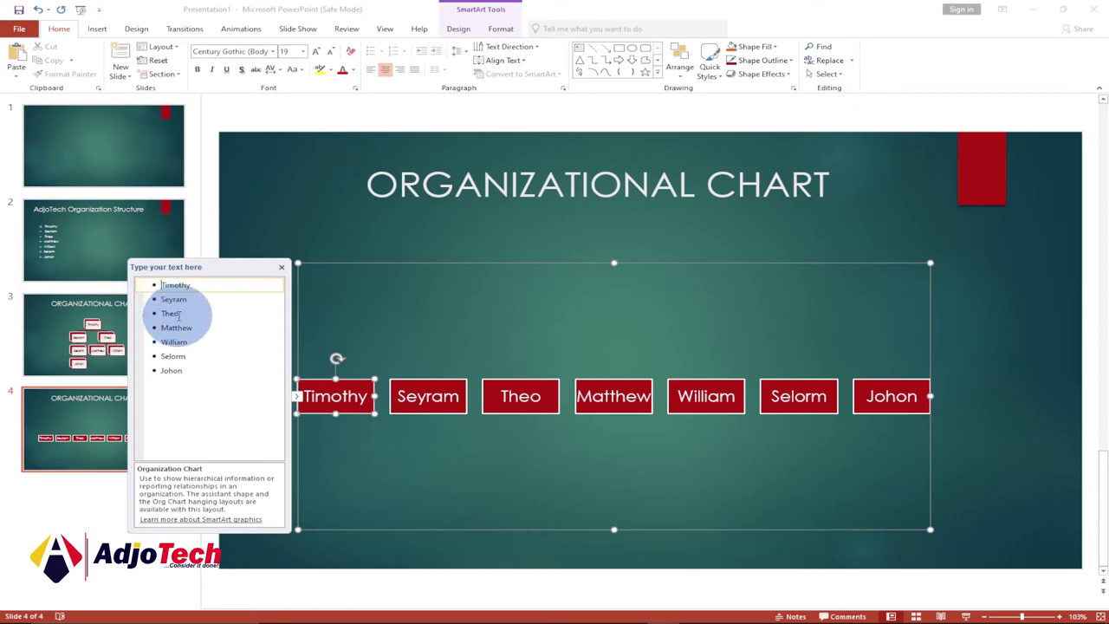
drag(154, 299, 179, 314)
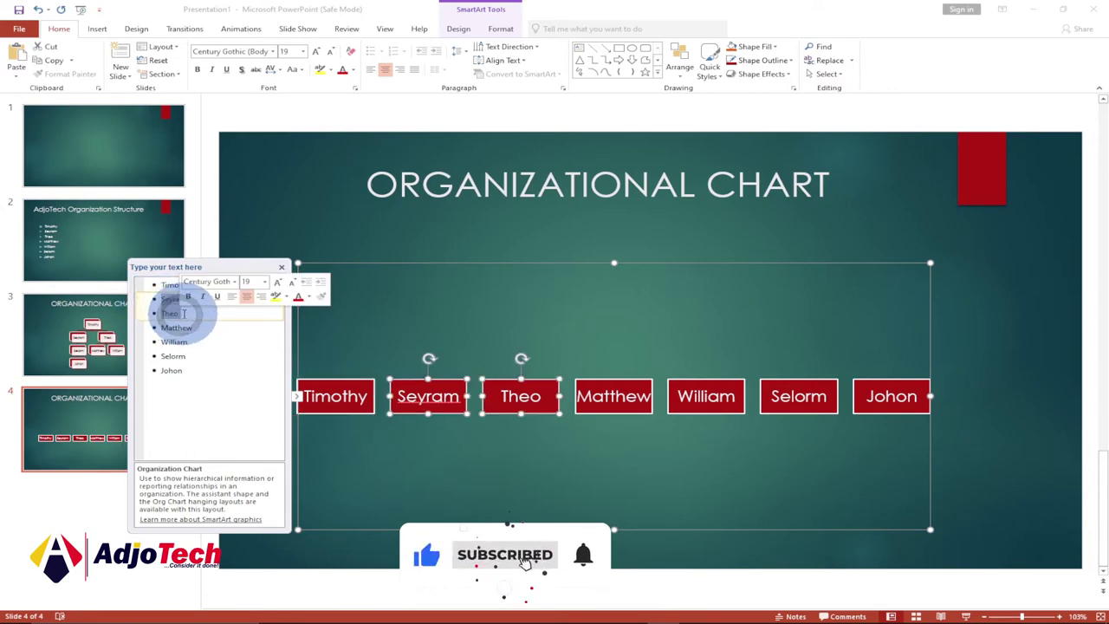
key(Tab)
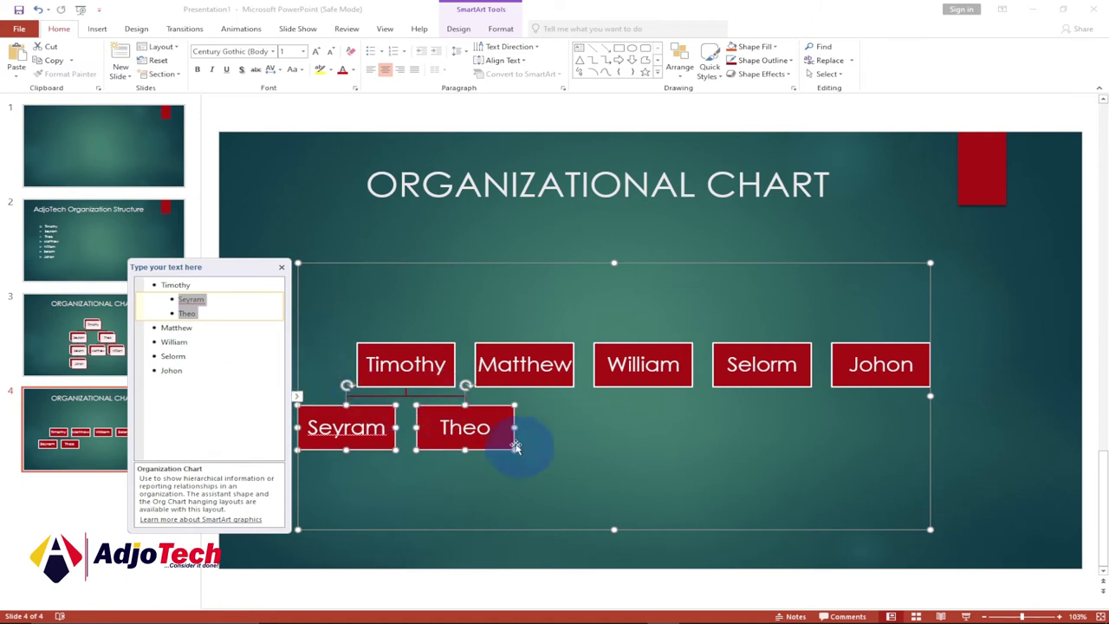
Cut the fourth and fifth names, paste them below Seyram, and demote Matthew and William under Seyram.
click(180, 342)
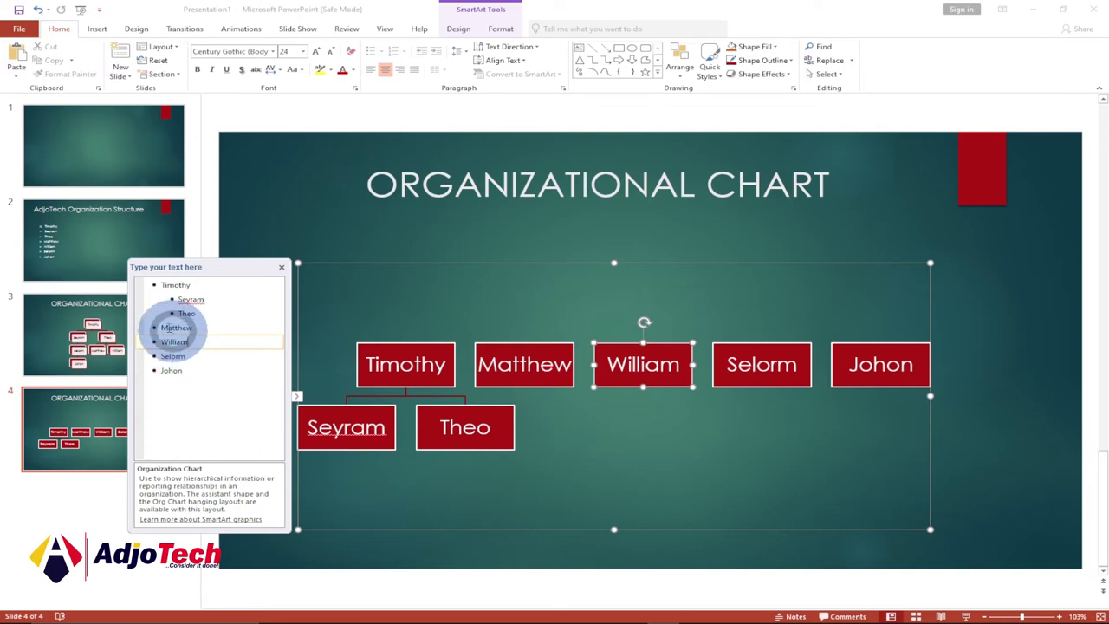
click(235, 375)
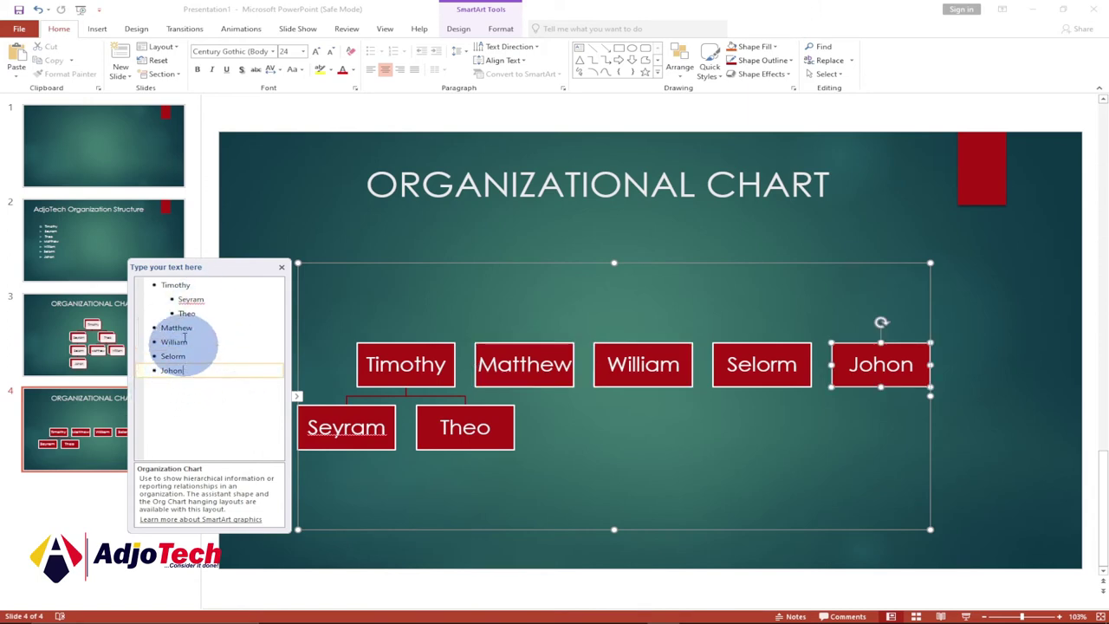
drag(187, 340, 156, 328)
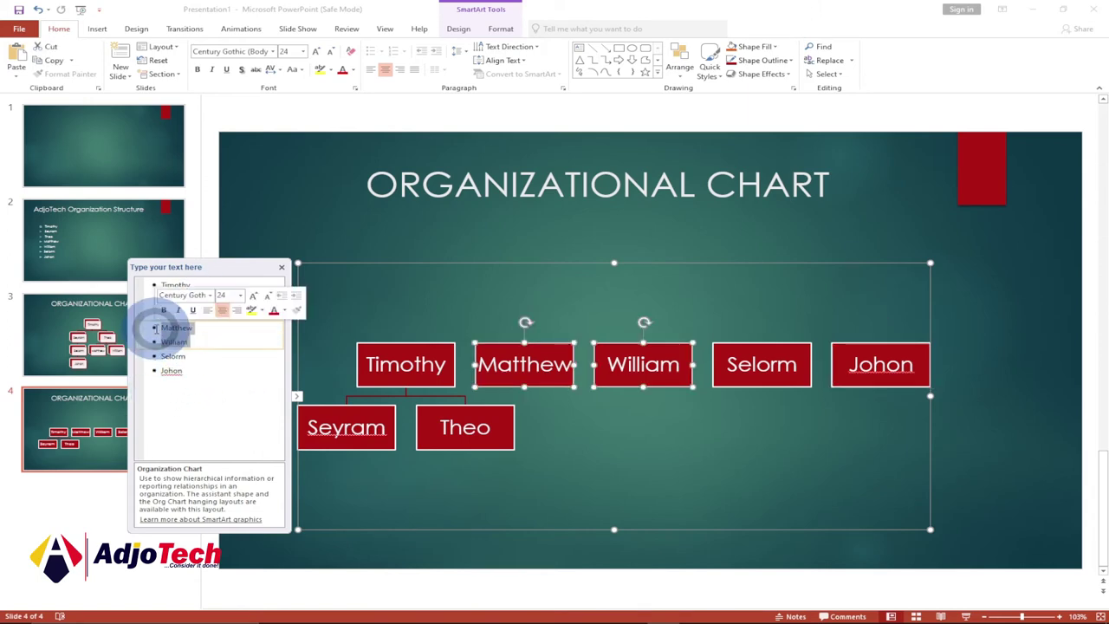
key(ctrl+x)
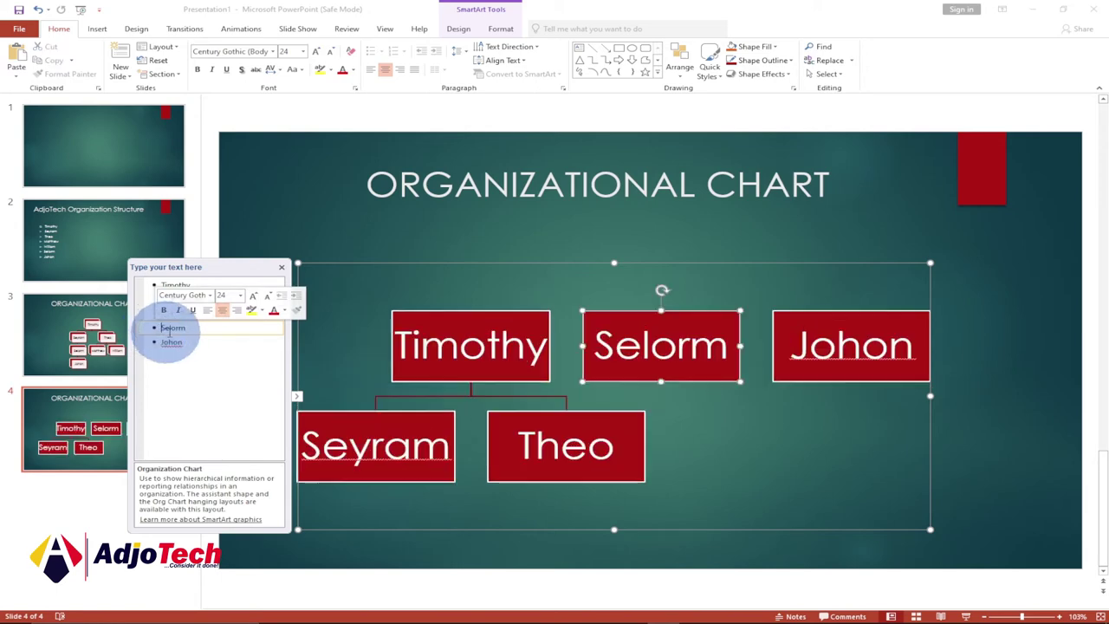
click(208, 345)
click(210, 299)
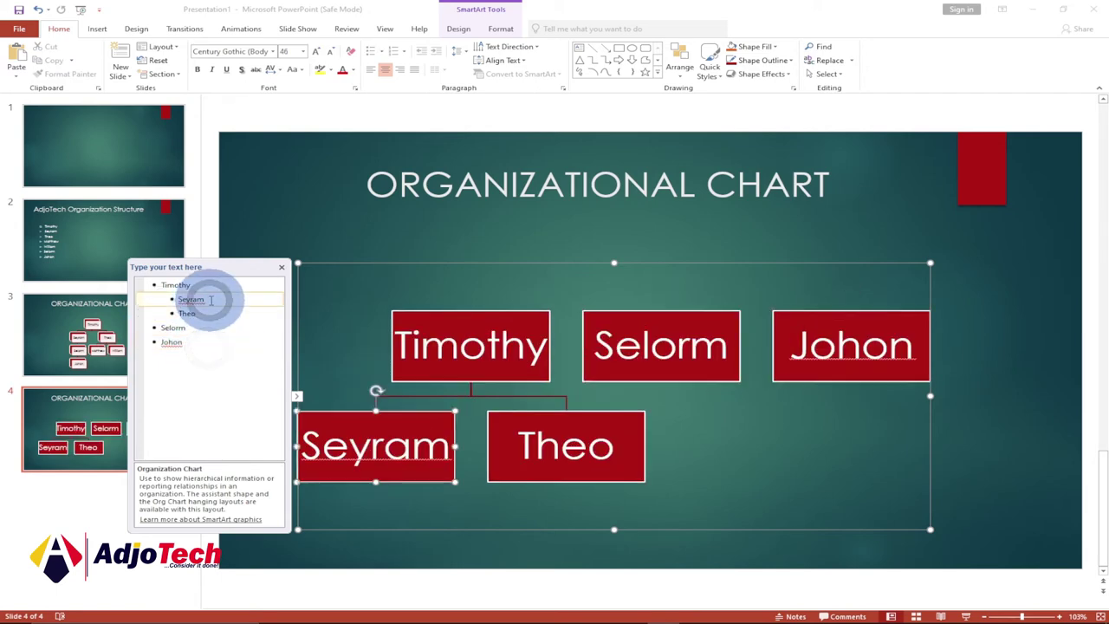
key(Return)
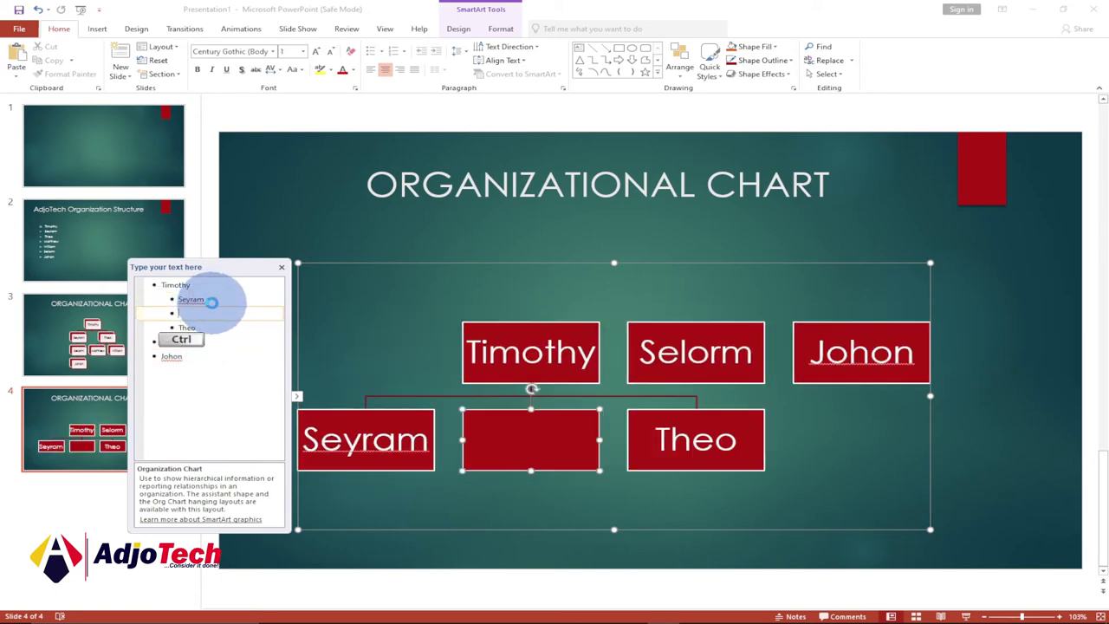
key(ctrl+v)
drag(208, 332, 179, 314)
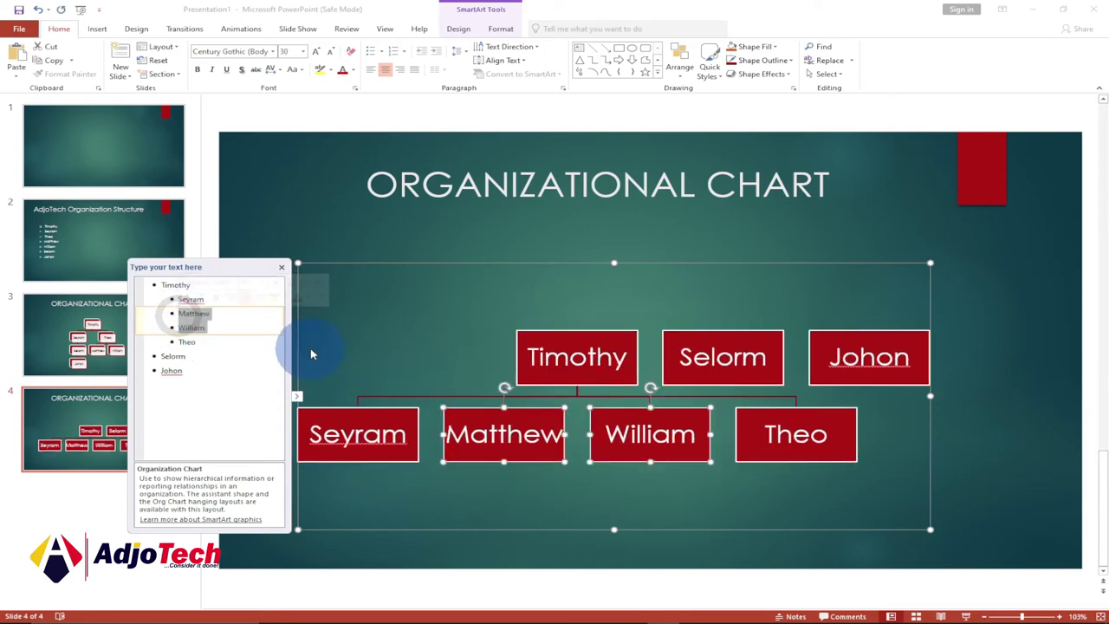
key(Tab)
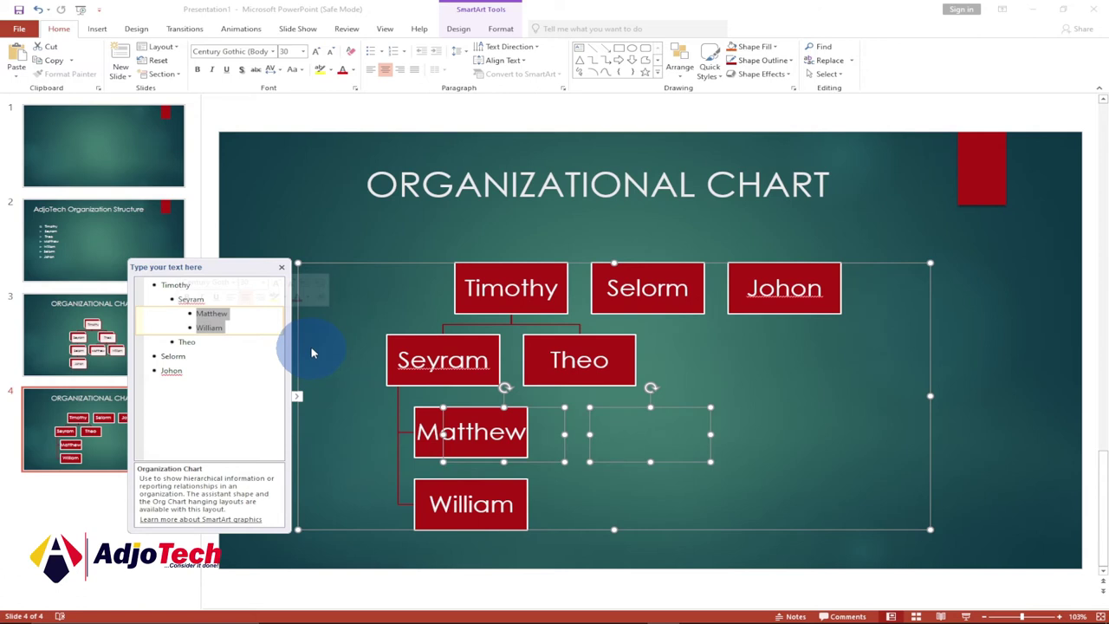
Select the Selorm and Johon entries, then deselect the chart to review the structure.
click(217, 355)
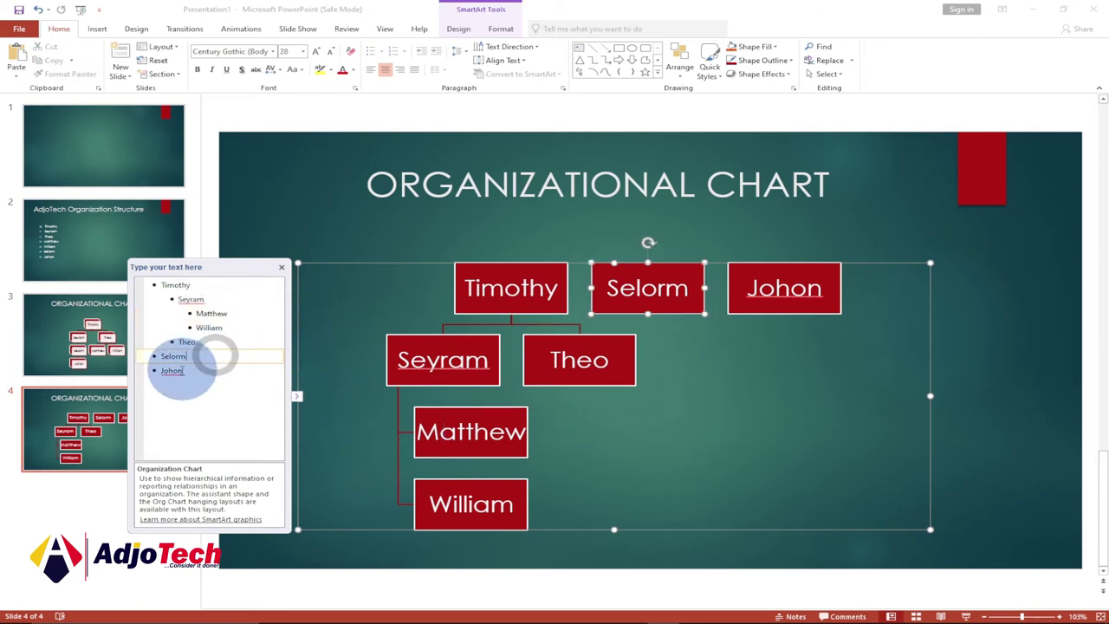
drag(216, 354, 160, 355)
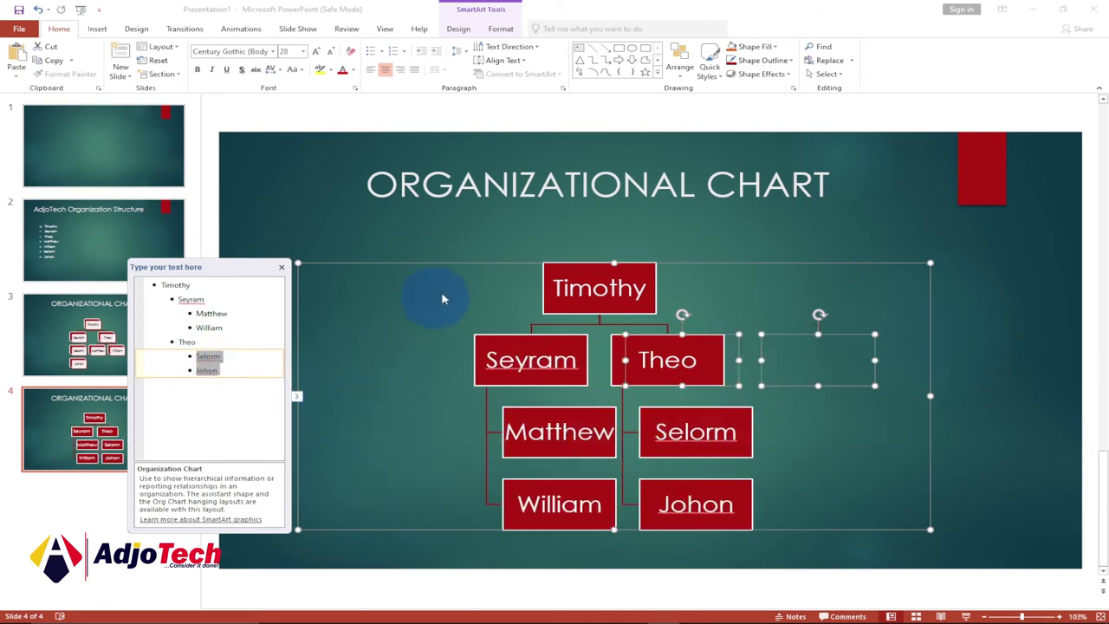
click(464, 277)
click(731, 241)
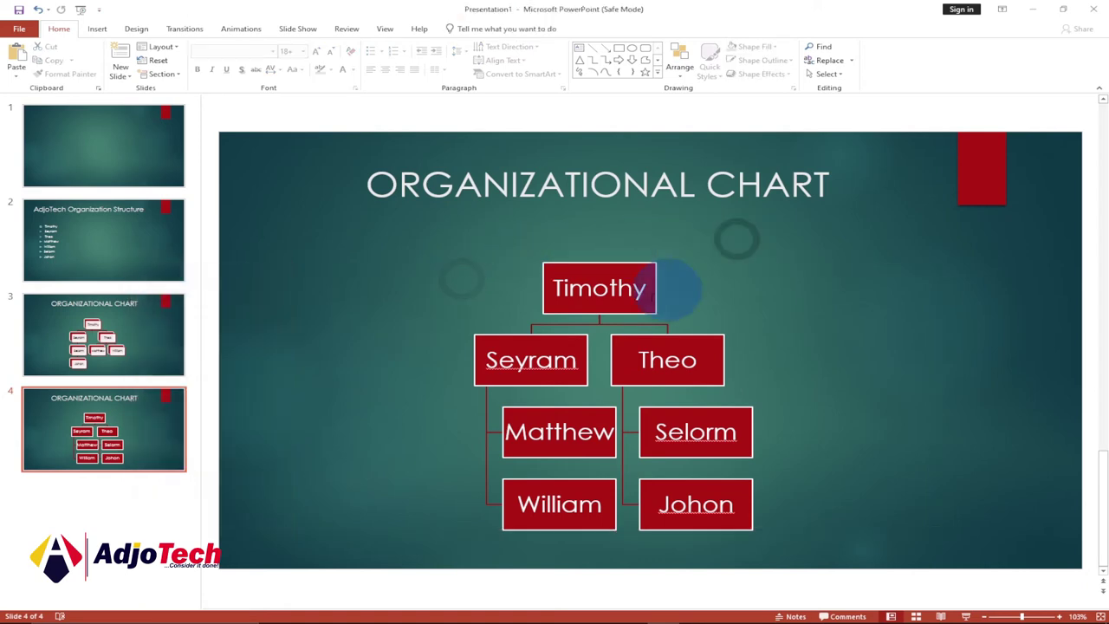
Apply a beveled, shaded SmartArt style to the org chart boxes.
click(465, 301)
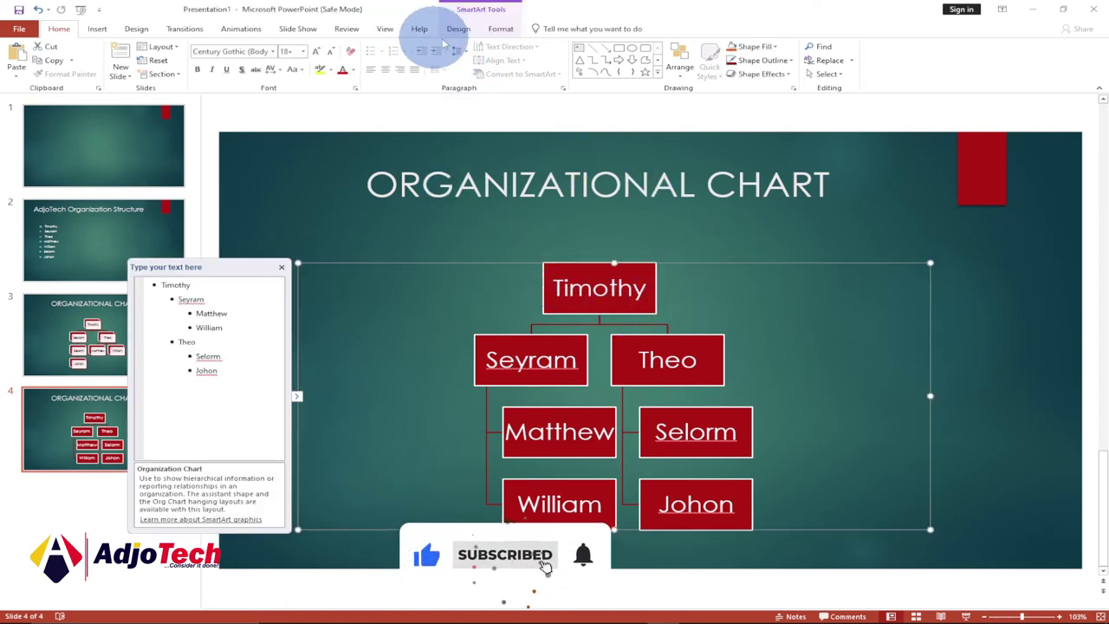
click(459, 30)
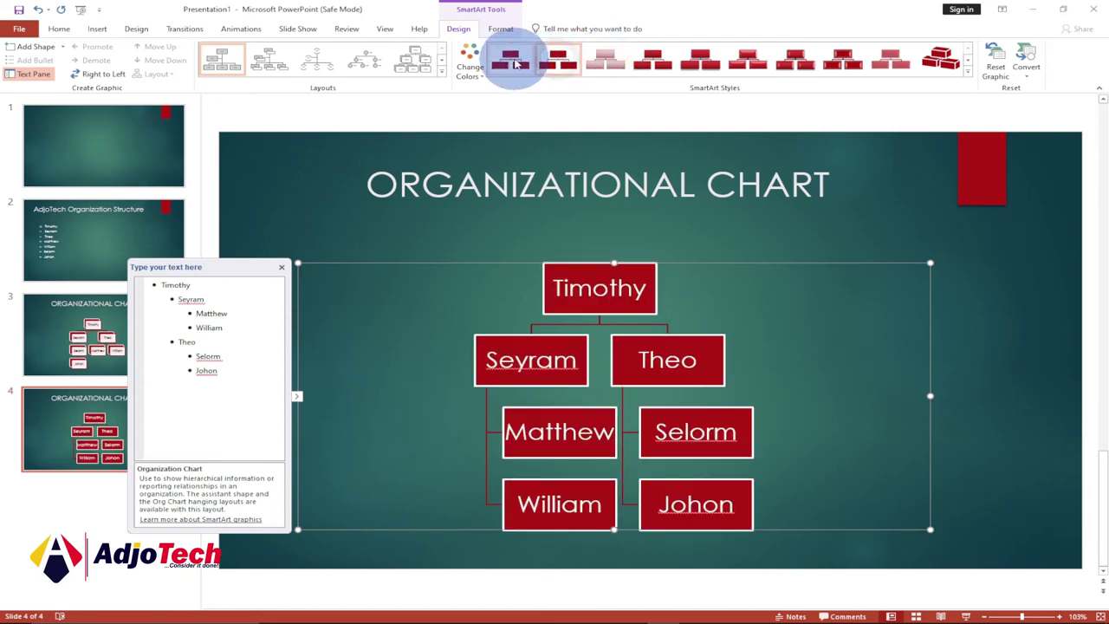
click(968, 75)
click(594, 116)
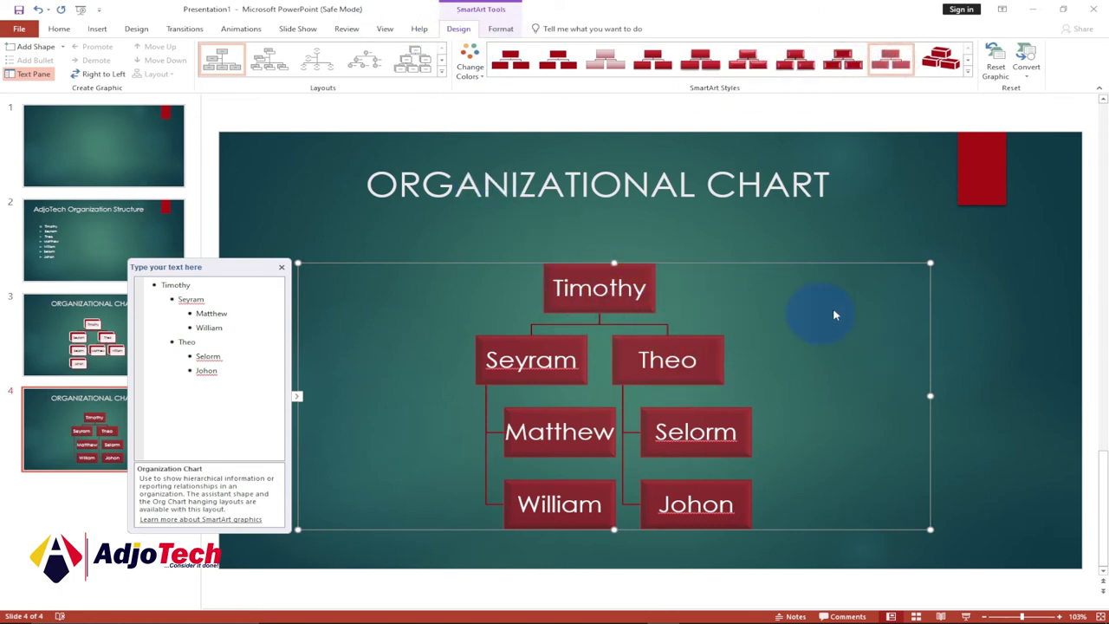
click(136, 29)
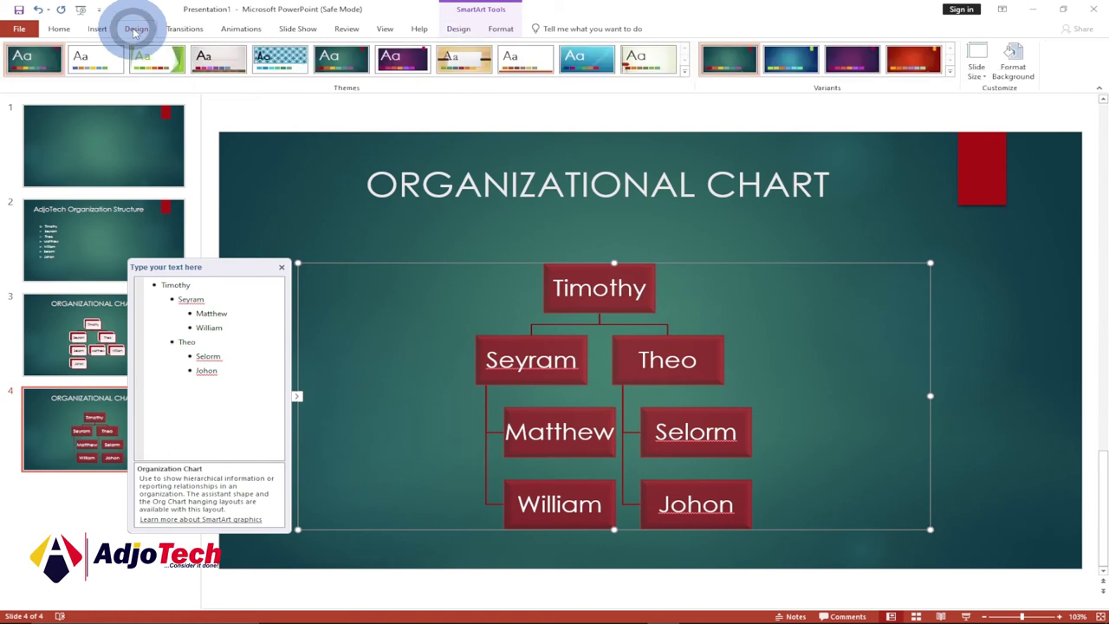
Apply the green theme and try lighter and 3-D SmartArt styles on the chart.
click(167, 59)
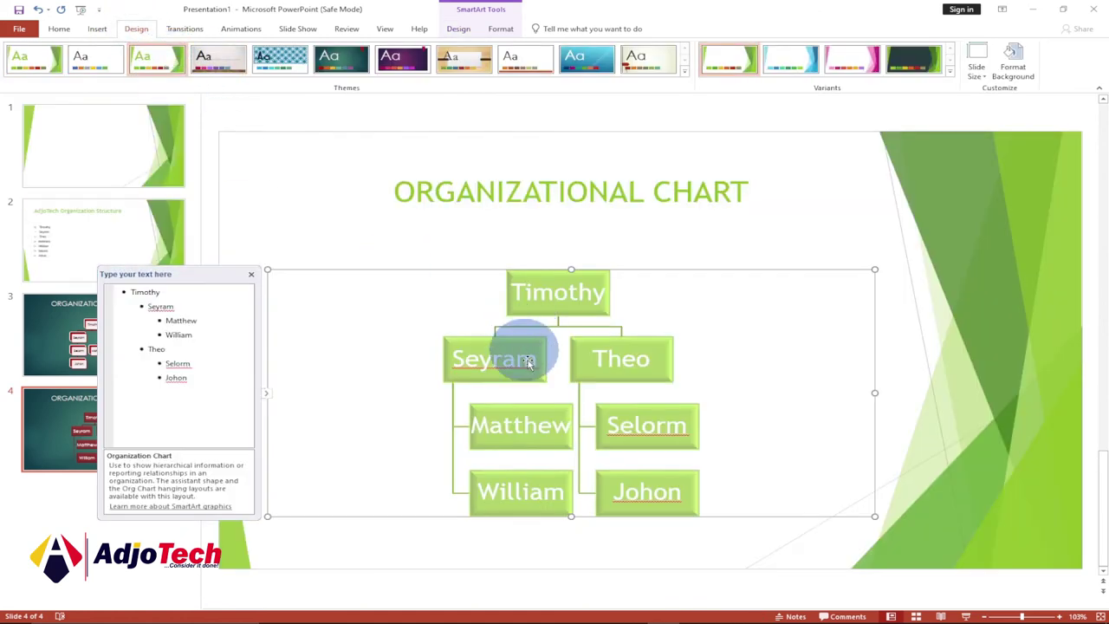
click(459, 29)
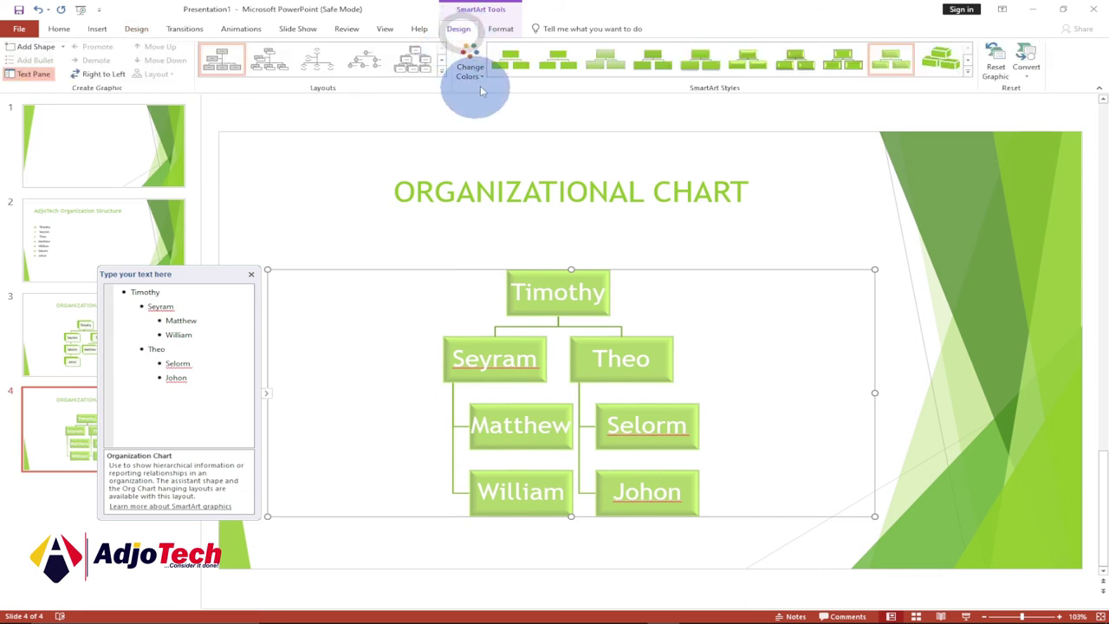
click(610, 62)
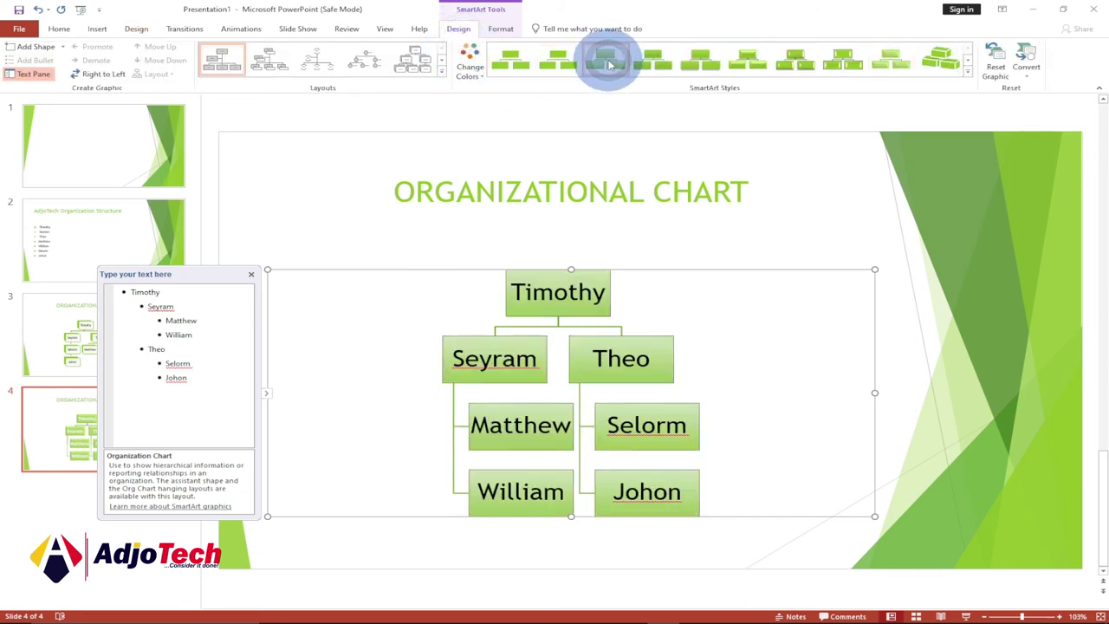
click(967, 76)
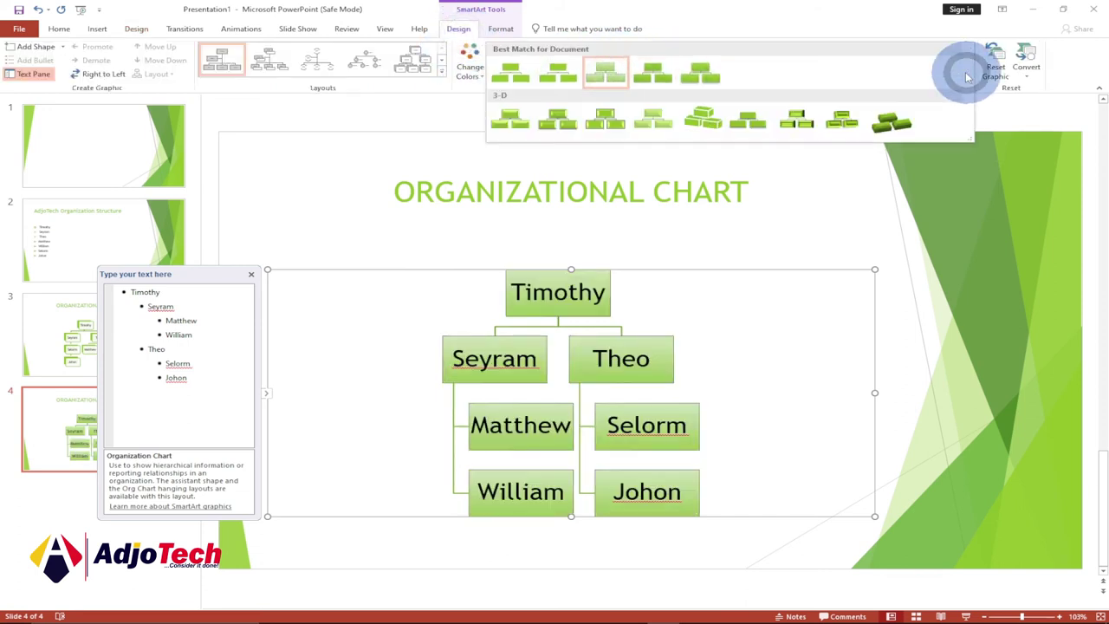
click(702, 118)
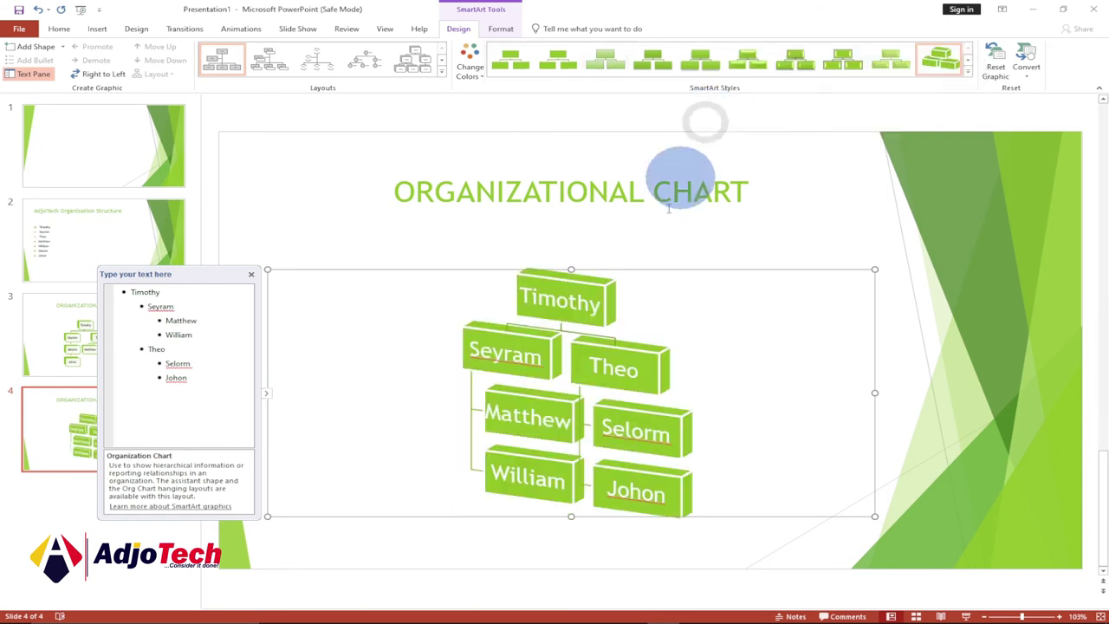
Switch the chart to the Hierarchy layout with the first flat style.
click(500, 30)
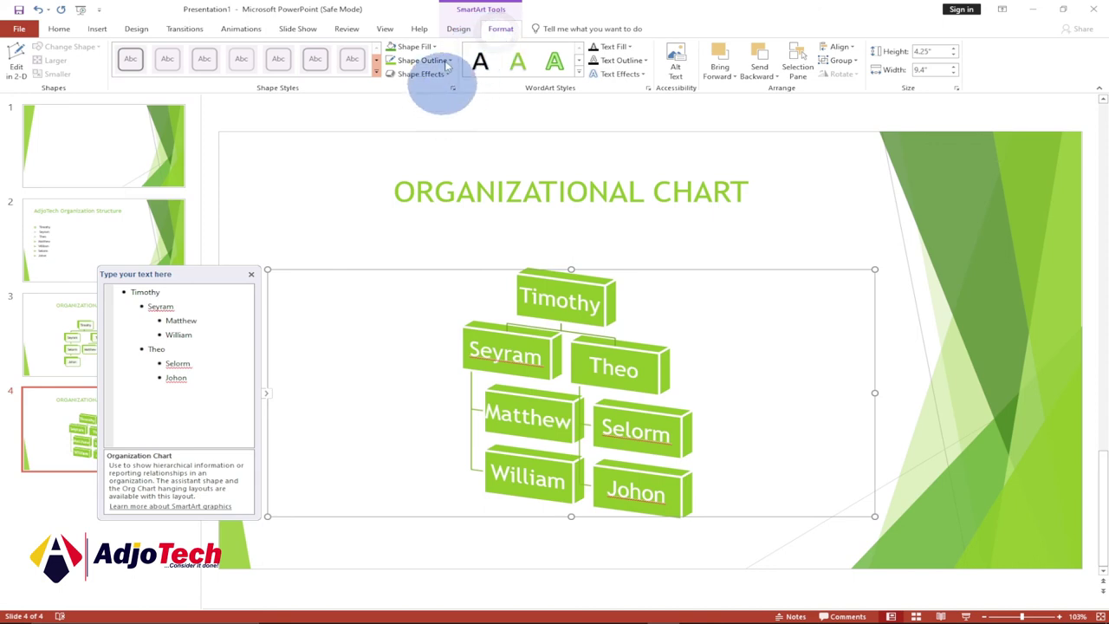
click(459, 29)
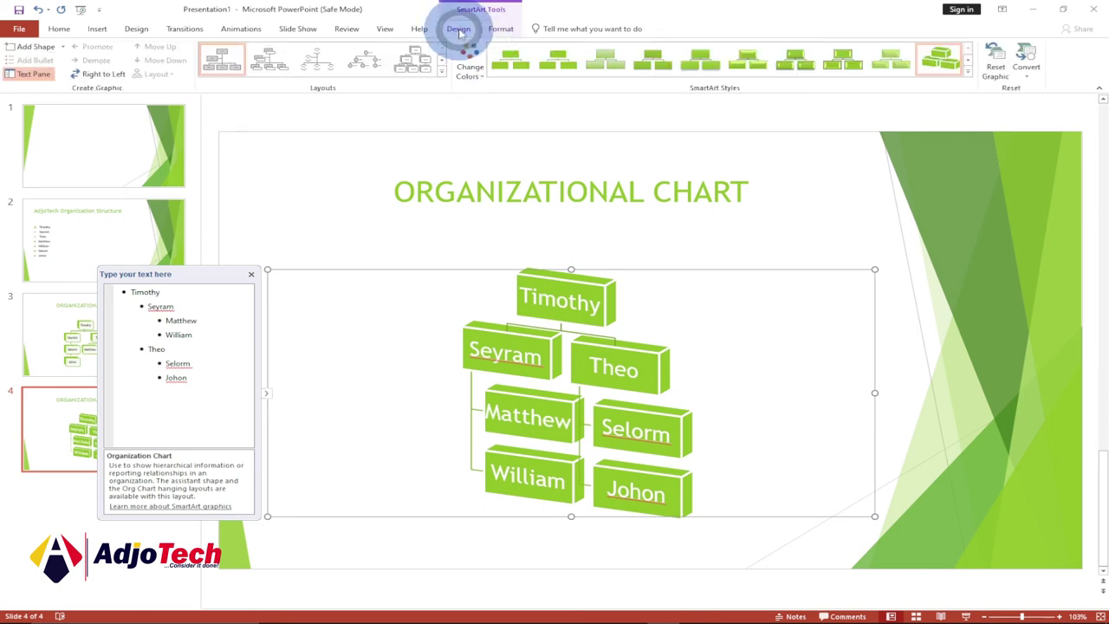
click(439, 76)
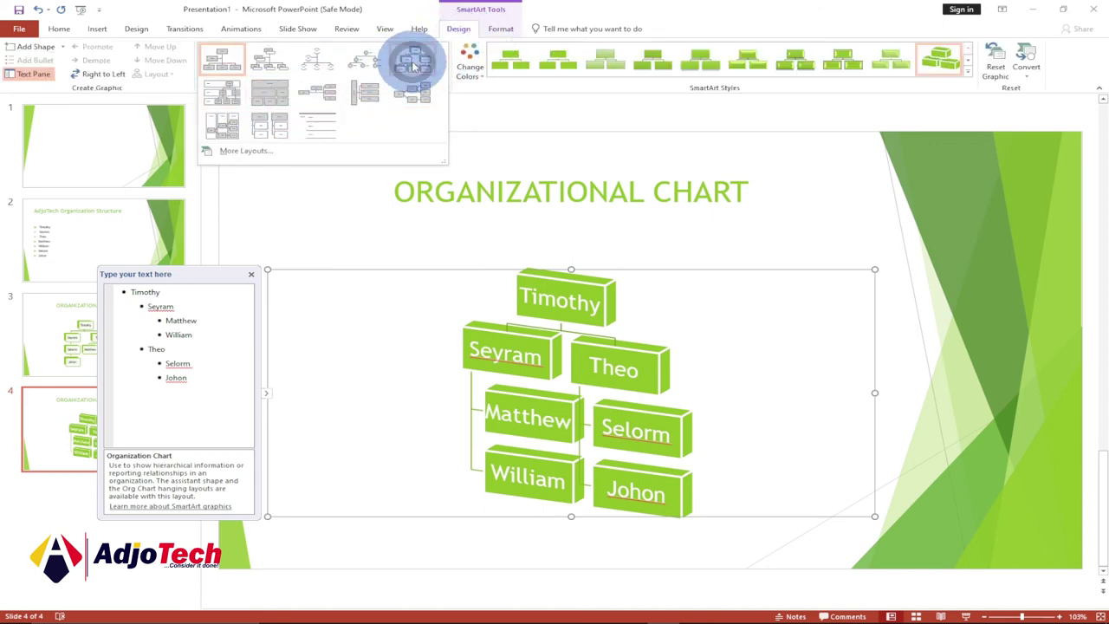
click(414, 65)
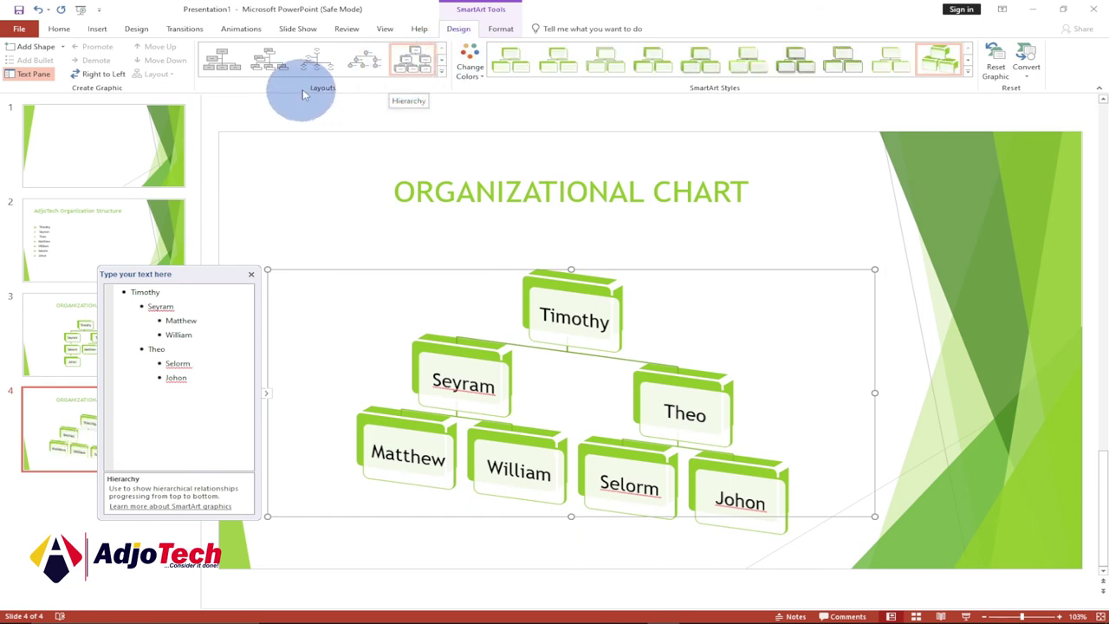
click(517, 59)
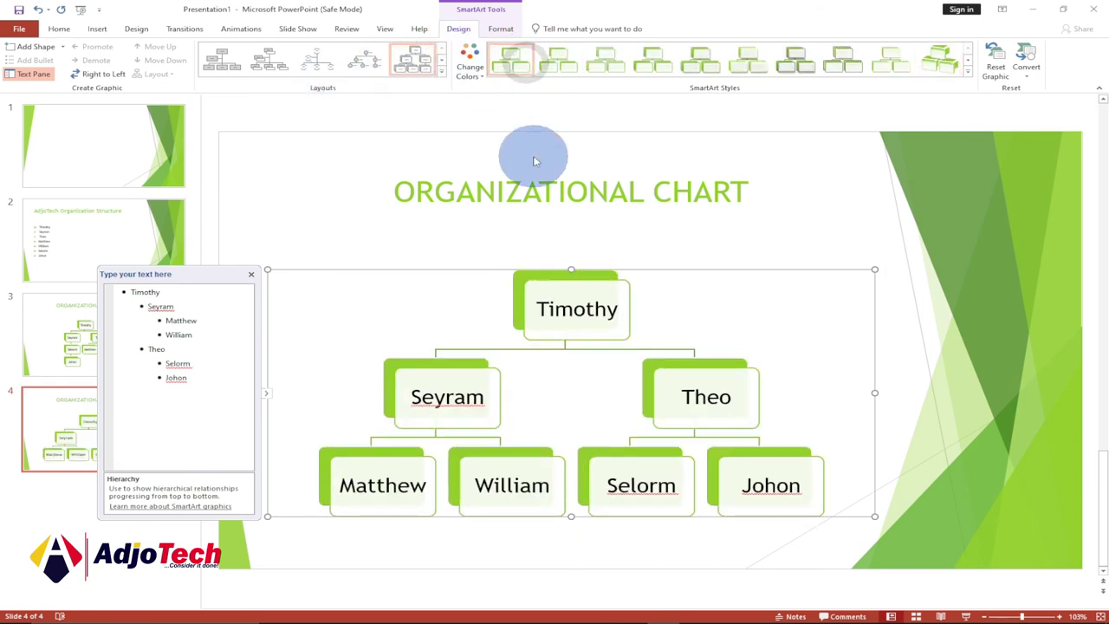
click(139, 29)
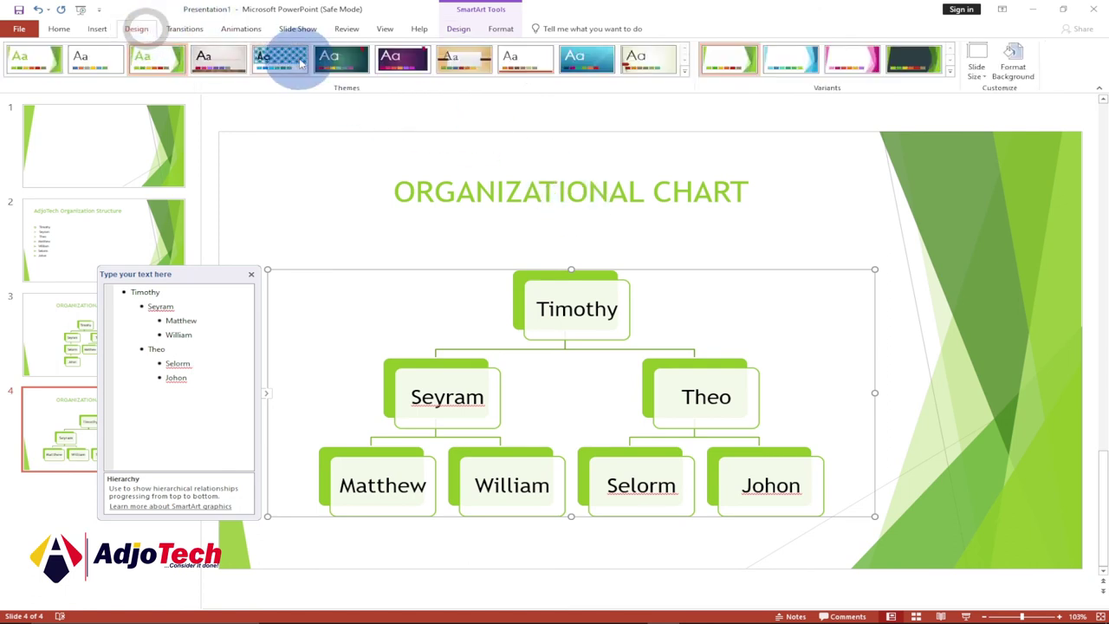
Try a dark teal theme, Slice and its red variant, then apply the white teal-accent theme.
click(362, 59)
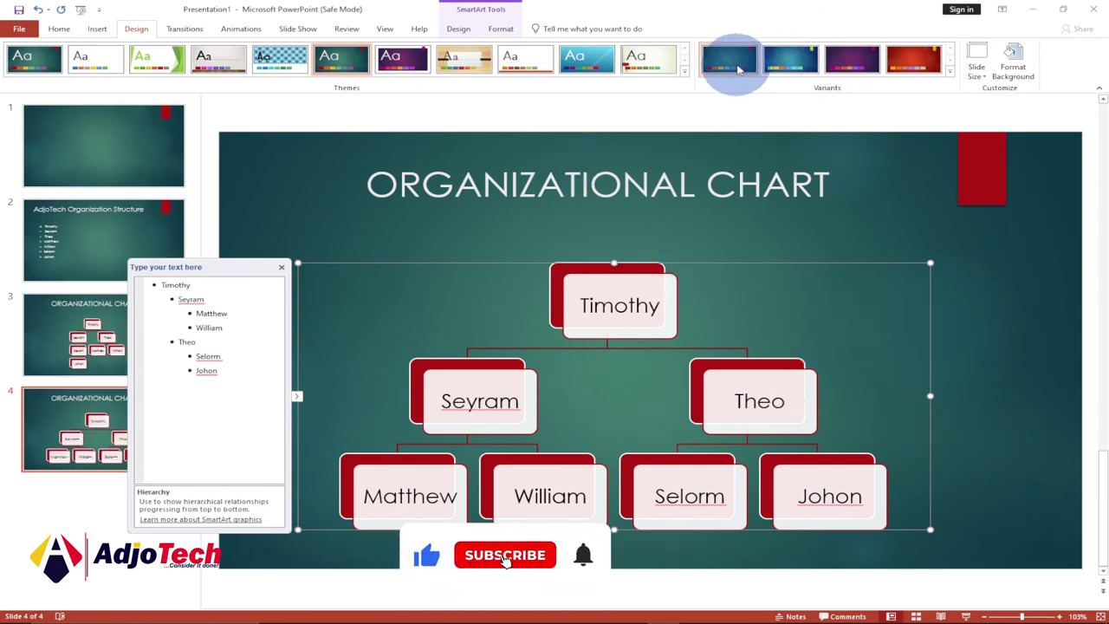
click(574, 60)
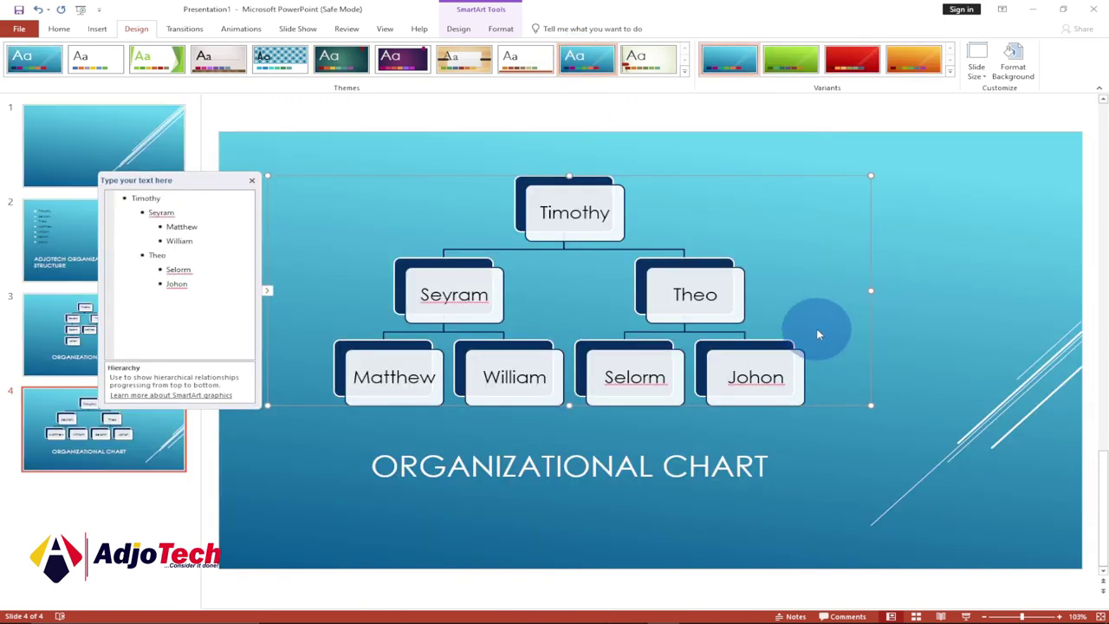
click(849, 73)
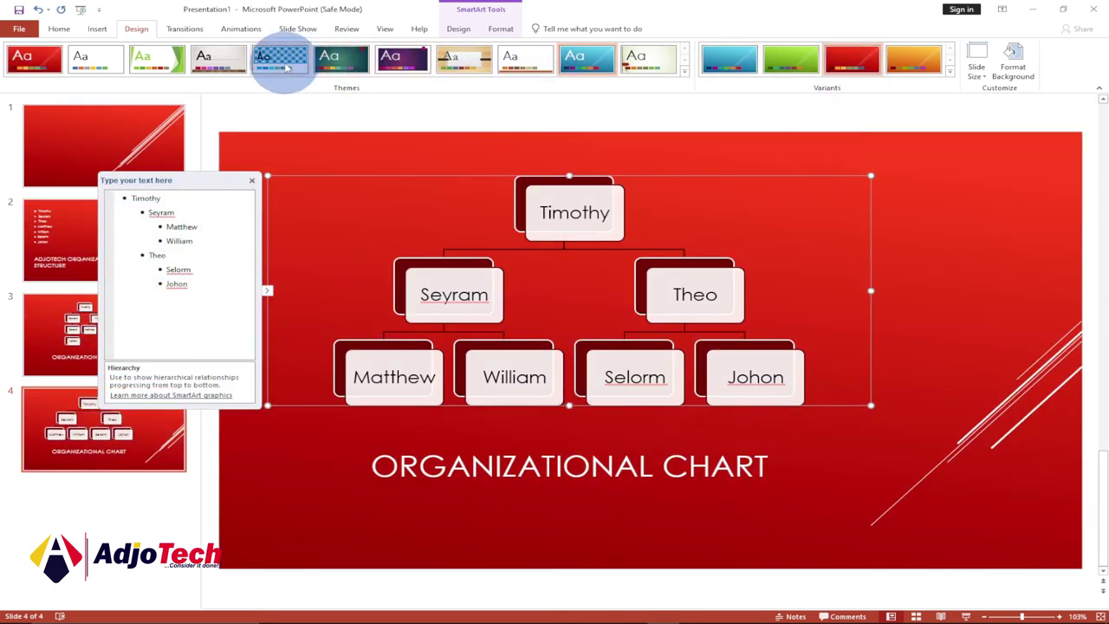
click(221, 59)
click(954, 365)
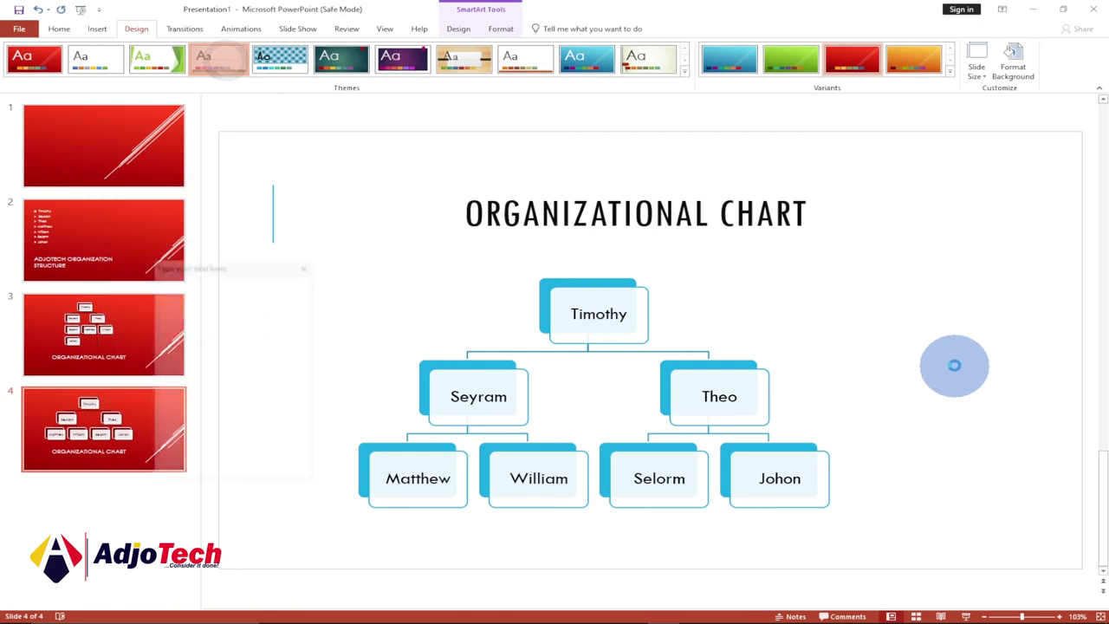